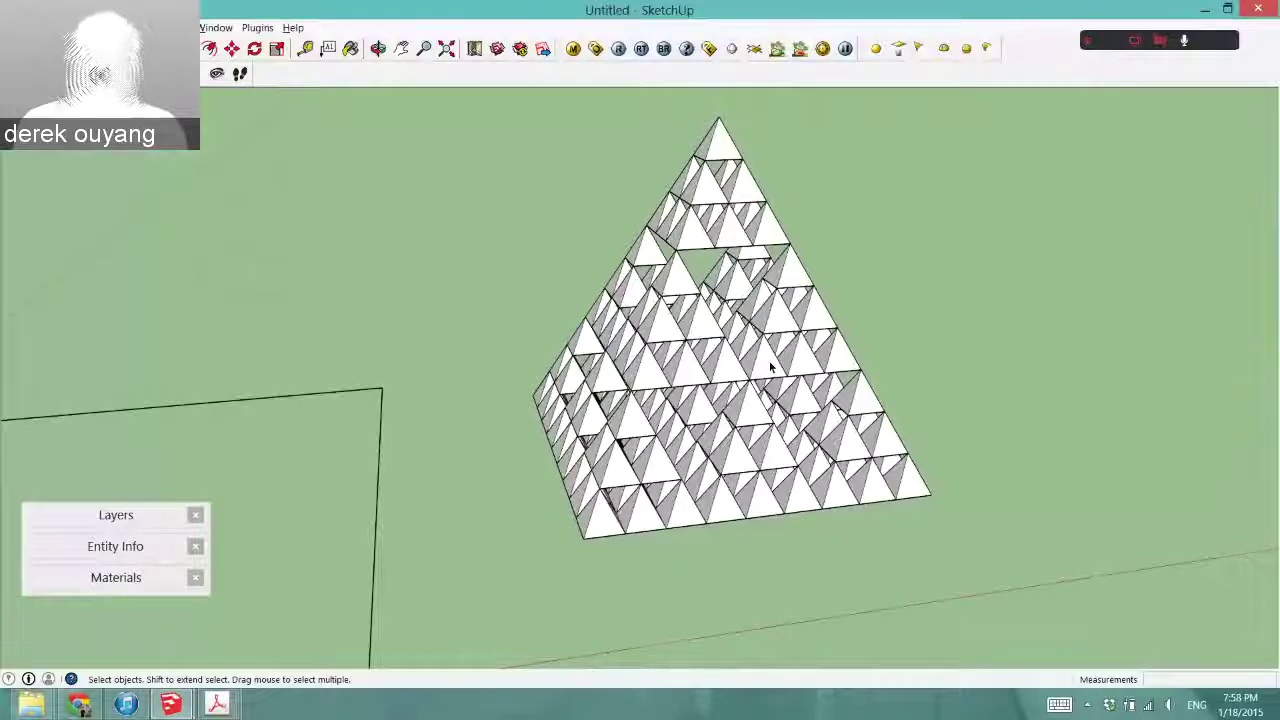
- Examine the finished fractal pyramid from several sides, selecting the top cluster to see how its three levels are stacked
scroll(761, 382, up, 3)
scroll(754, 391, down, 3)
mouse_move(754, 391)
middle_down()
mouse_move(680, 396)
mouse_move(319, 357)
mouse_move(383, 297)
mouse_move(463, 307)
mouse_move(471, 423)
mouse_move(720, 468)
mouse_move(457, 380)
mouse_move(451, 337)
mouse_move(758, 510)
mouse_move(283, 223)
mouse_move(303, 191)
mouse_move(354, 289)
mouse_move(683, 369)
mouse_move(600, 423)
mouse_move(741, 359)
mouse_move(735, 376)
middle_up()
scroll(716, 432, down, 3)
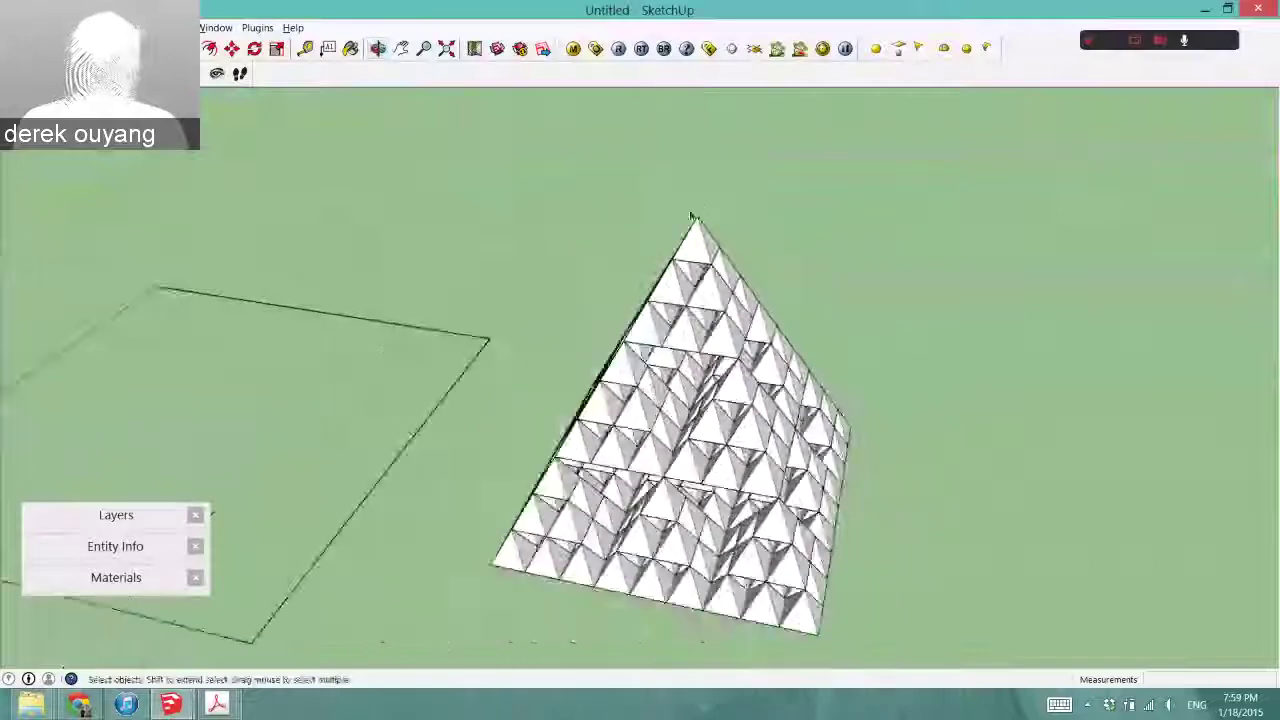
scroll(695, 215, up, 4)
middle_drag(706, 431, 656, 300)
click(656, 304)
scroll(656, 304, down, 1)
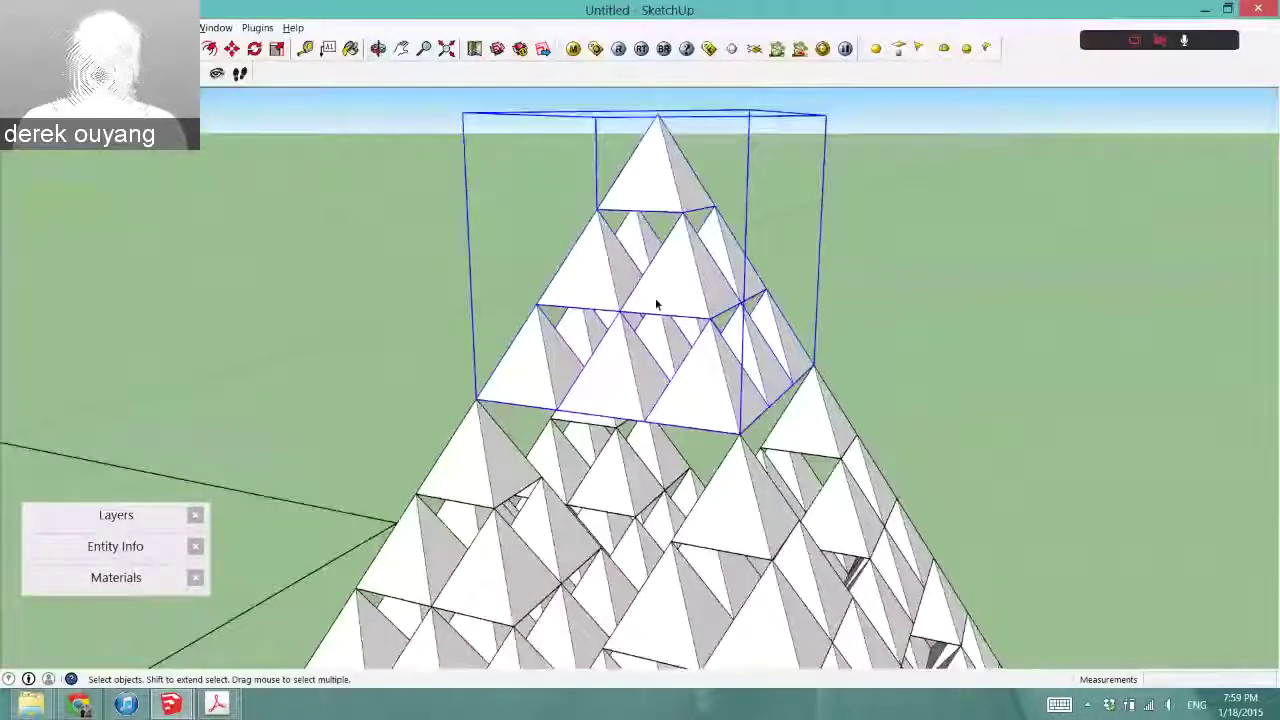
scroll(656, 304, down, 5)
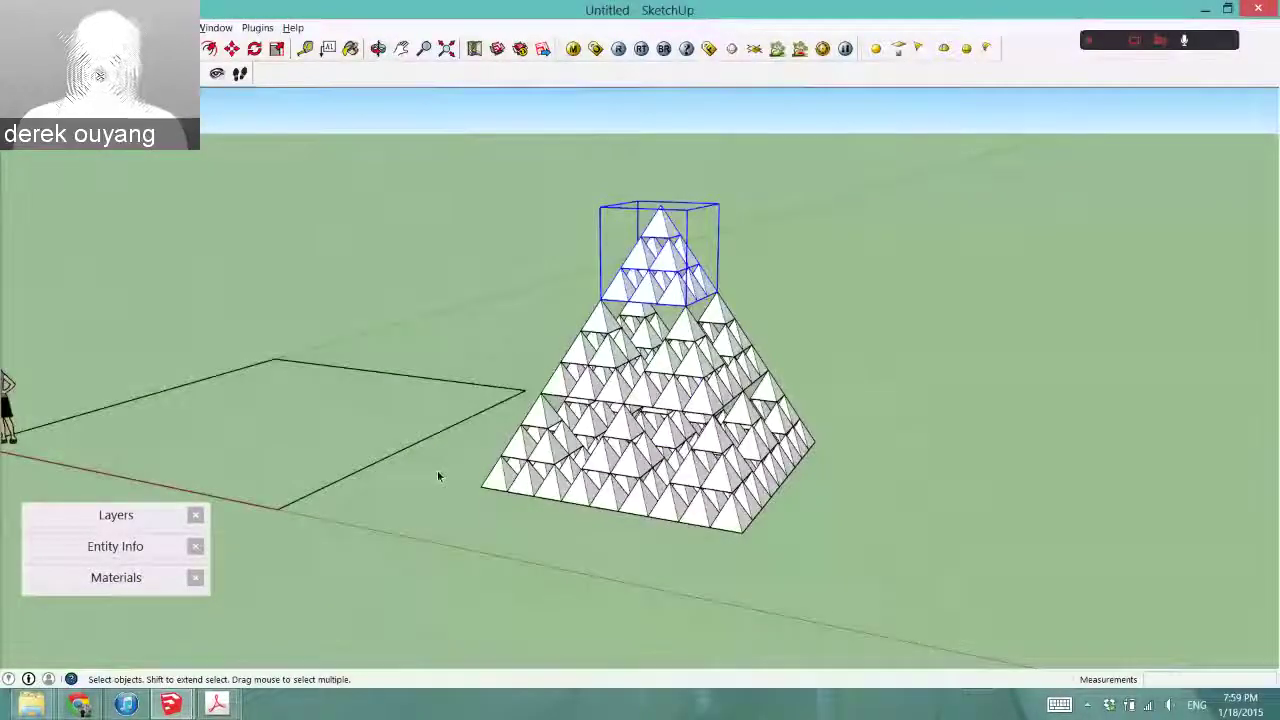
middle_drag(826, 487, 743, 468)
scroll(772, 476, down, 3)
scroll(779, 476, up, 3)
scroll(743, 466, down, 2)
scroll(743, 465, up, 3)
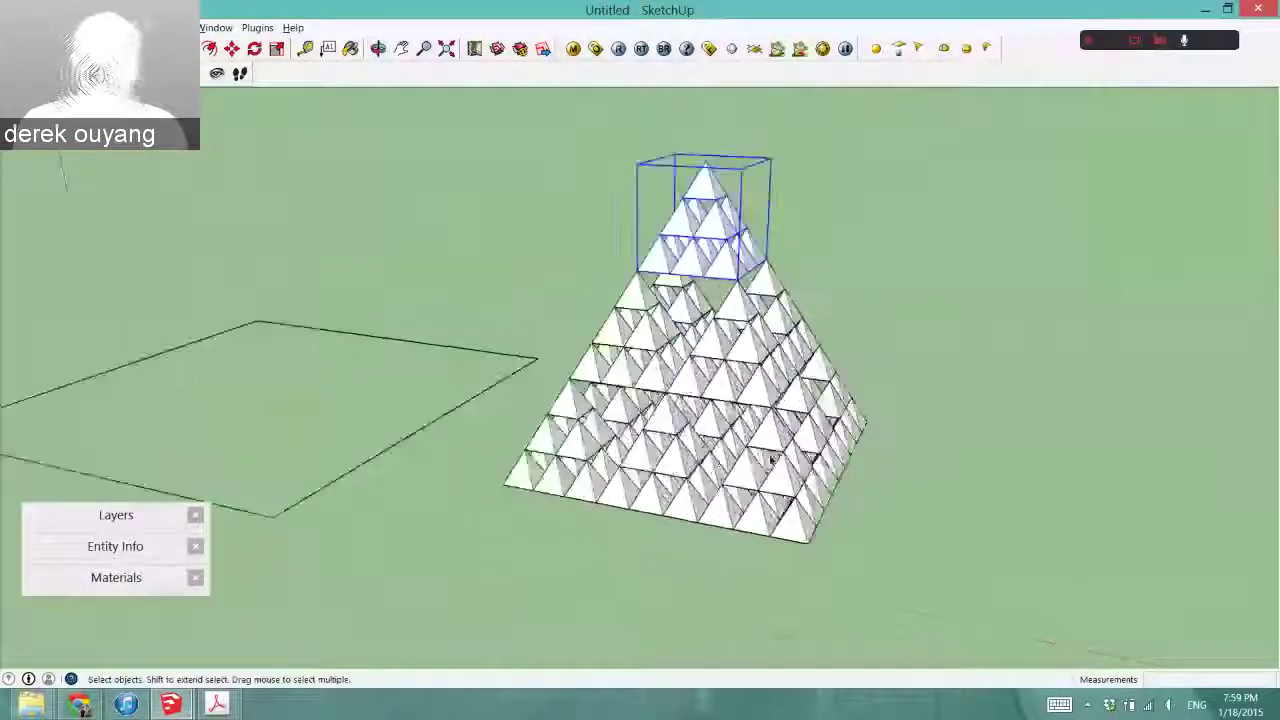
scroll(797, 417, down, 4)
middle_drag(794, 425, 758, 393)
scroll(758, 393, up, 2)
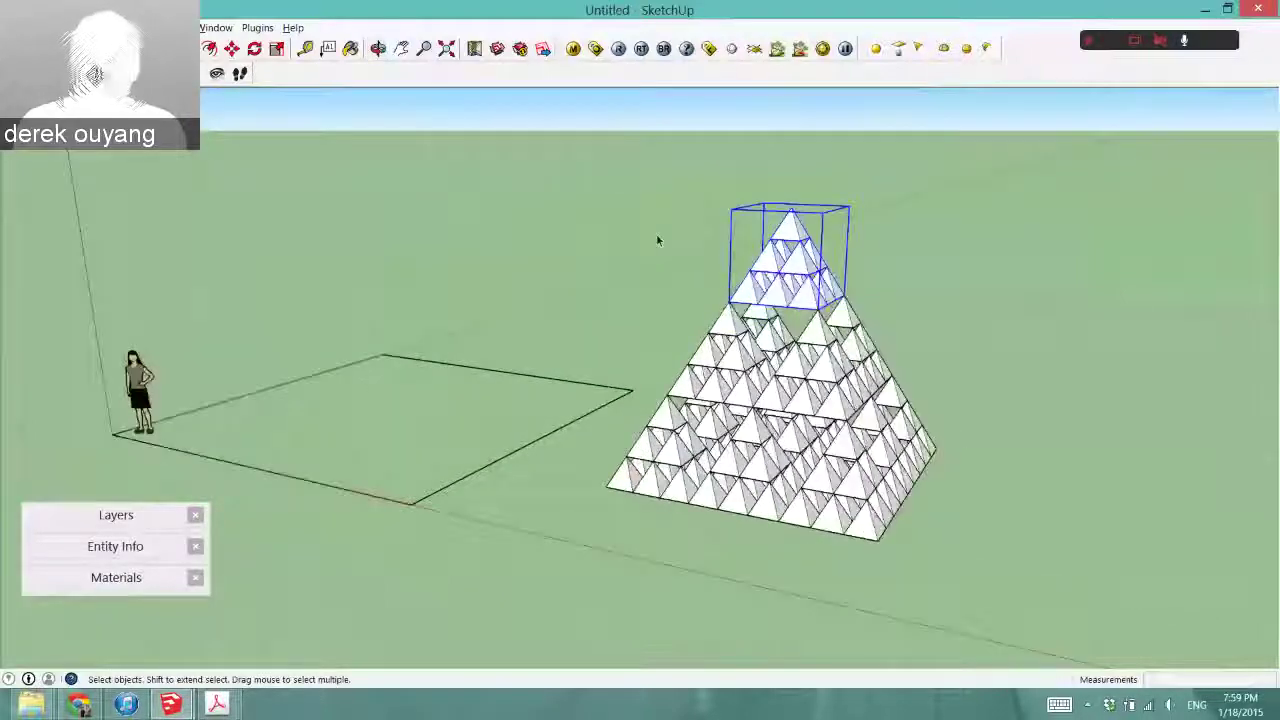
scroll(786, 350, up, 2)
scroll(787, 197, up, 4)
scroll(770, 185, up, 2)
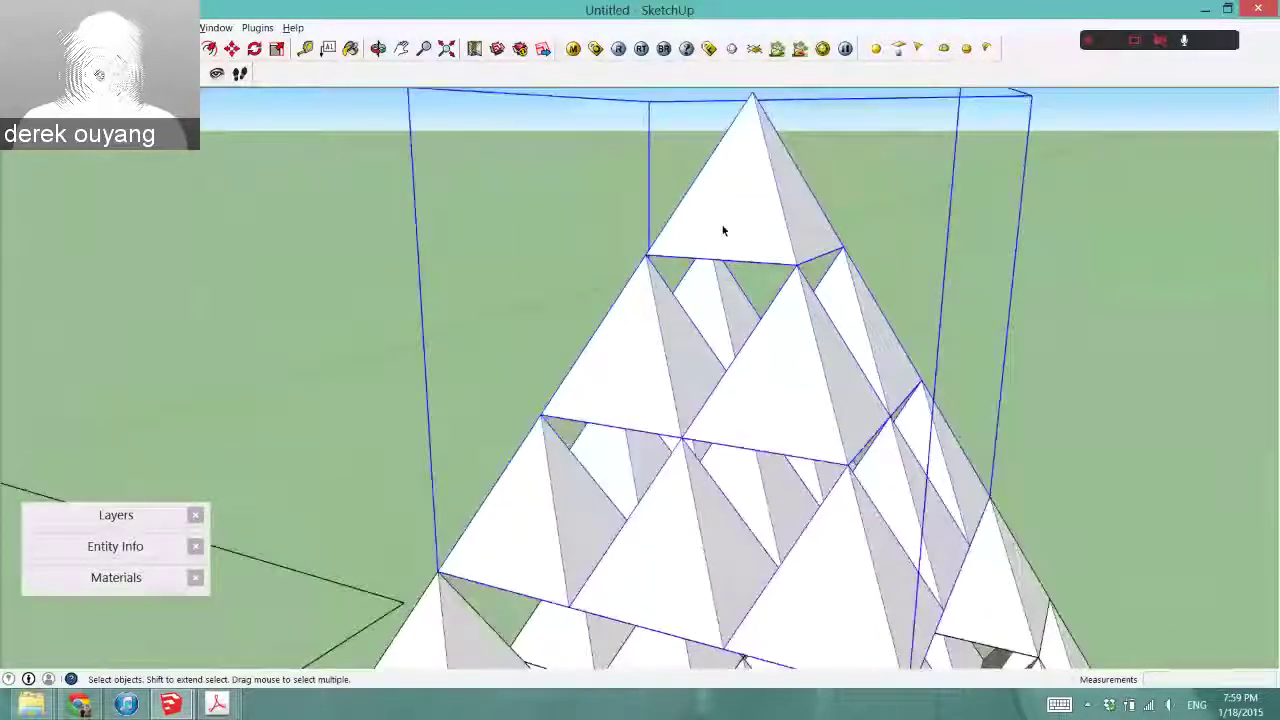
scroll(800, 215, down, 1)
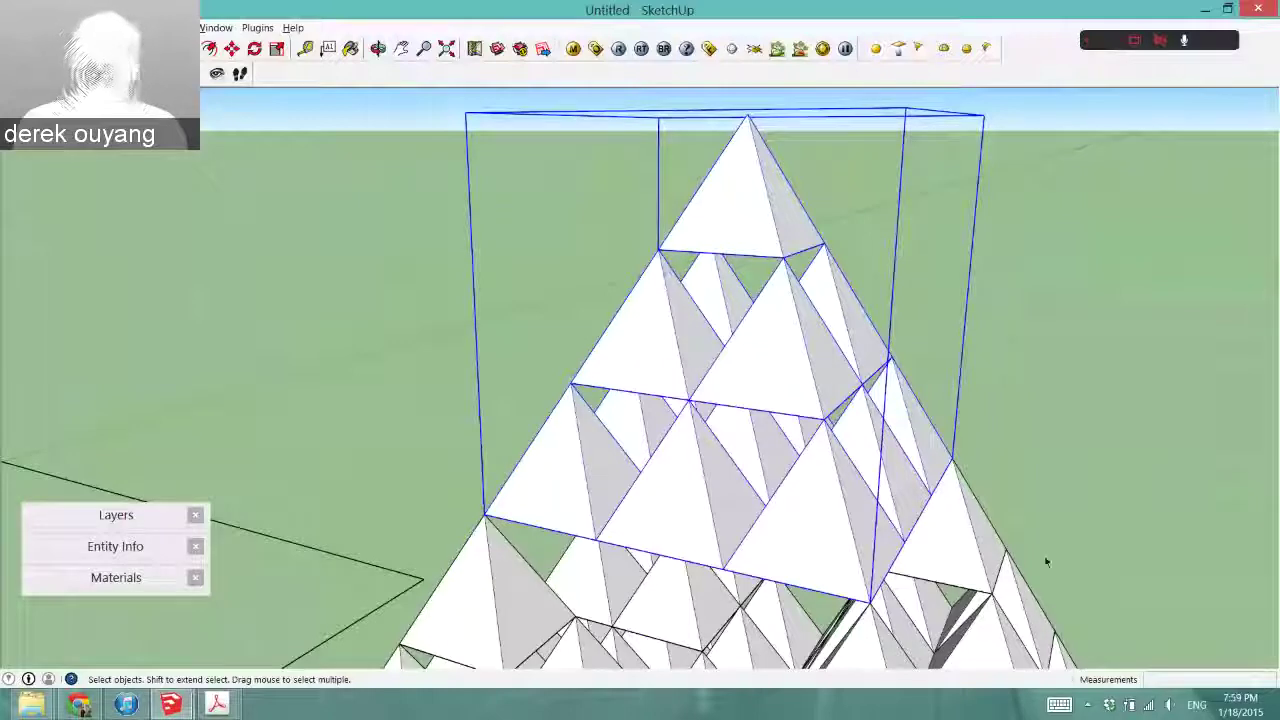
scroll(1151, 485, down, 3)
- Measure base edges of the small pyramids in the top cluster with the Line tool, leaving no line drawn
key(l)
scroll(875, 391, up, 4)
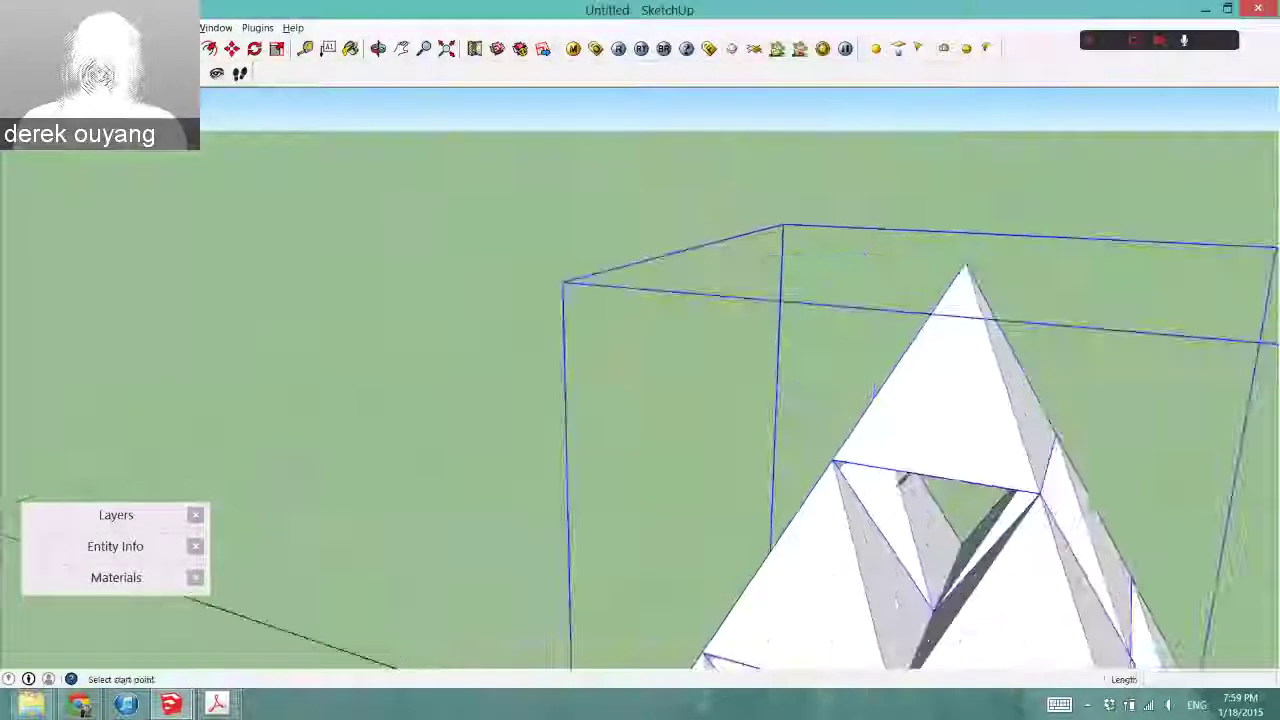
click(838, 462)
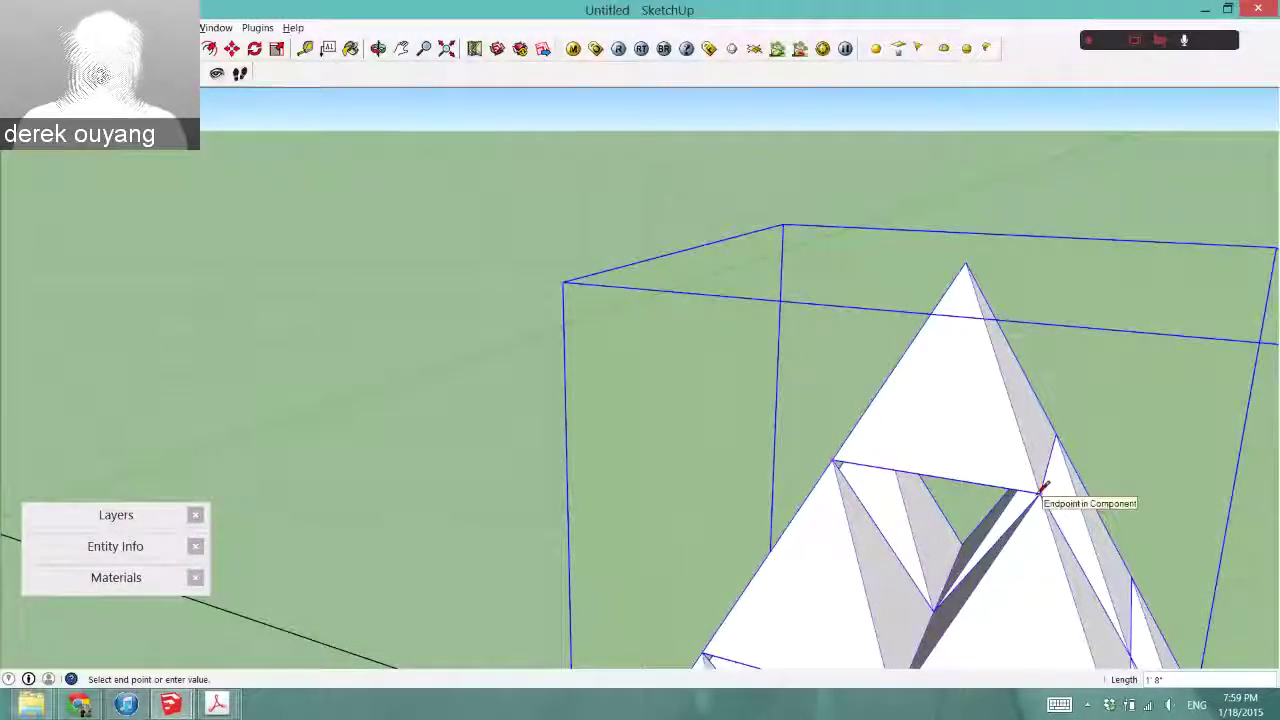
scroll(941, 441, down, 3)
key(Escape)
scroll(869, 443, up, 1)
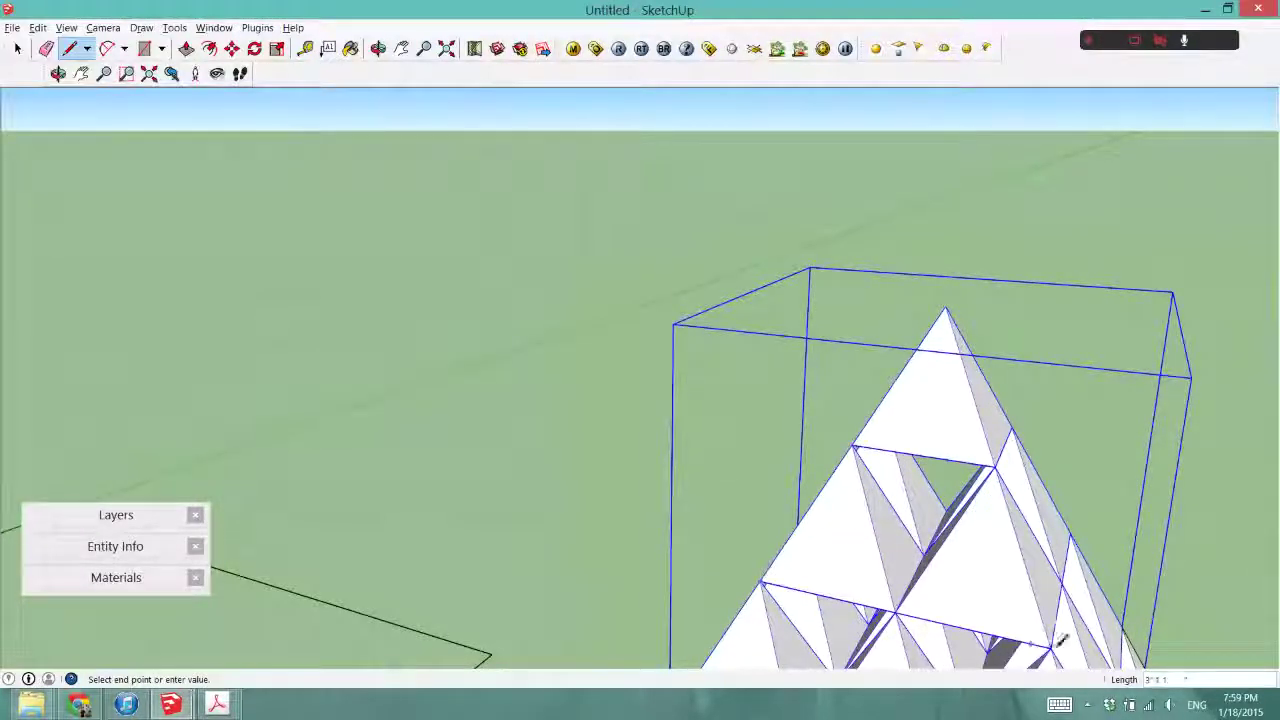
scroll(1002, 590, down, 3)
key(Escape)
middle_drag(890, 610, 980, 578)
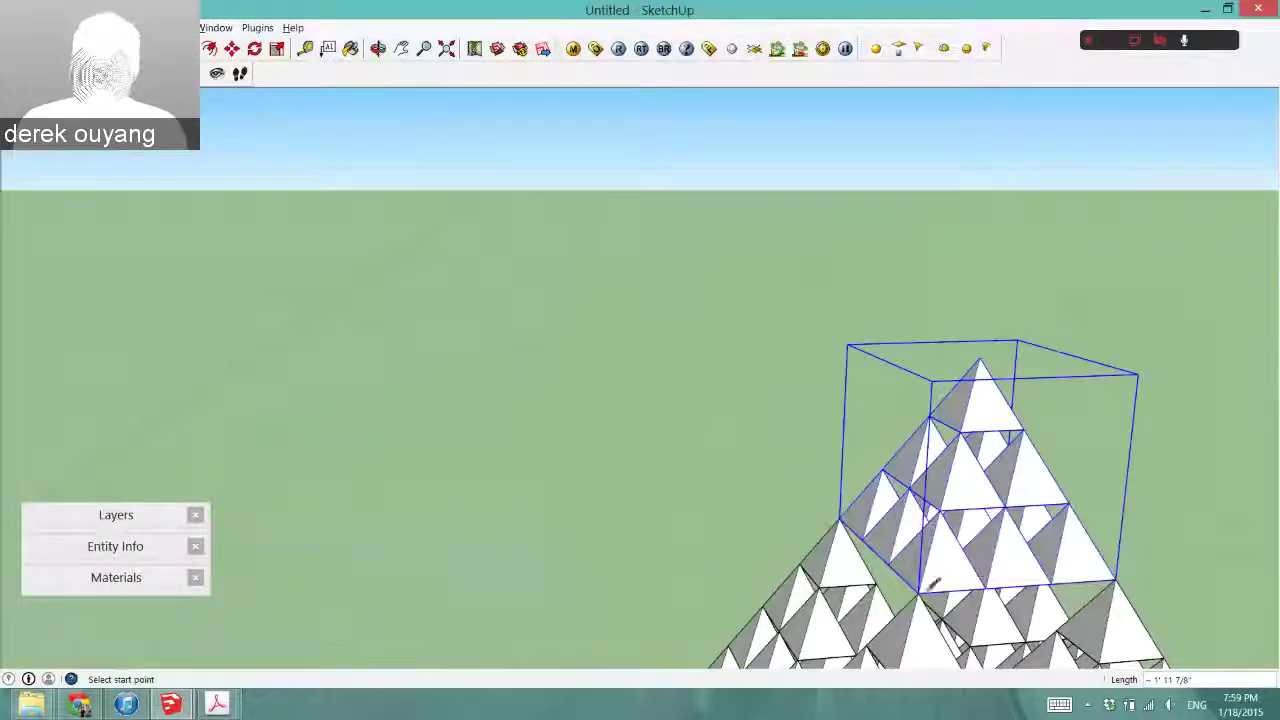
scroll(1000, 460, down, 4)
key(space)
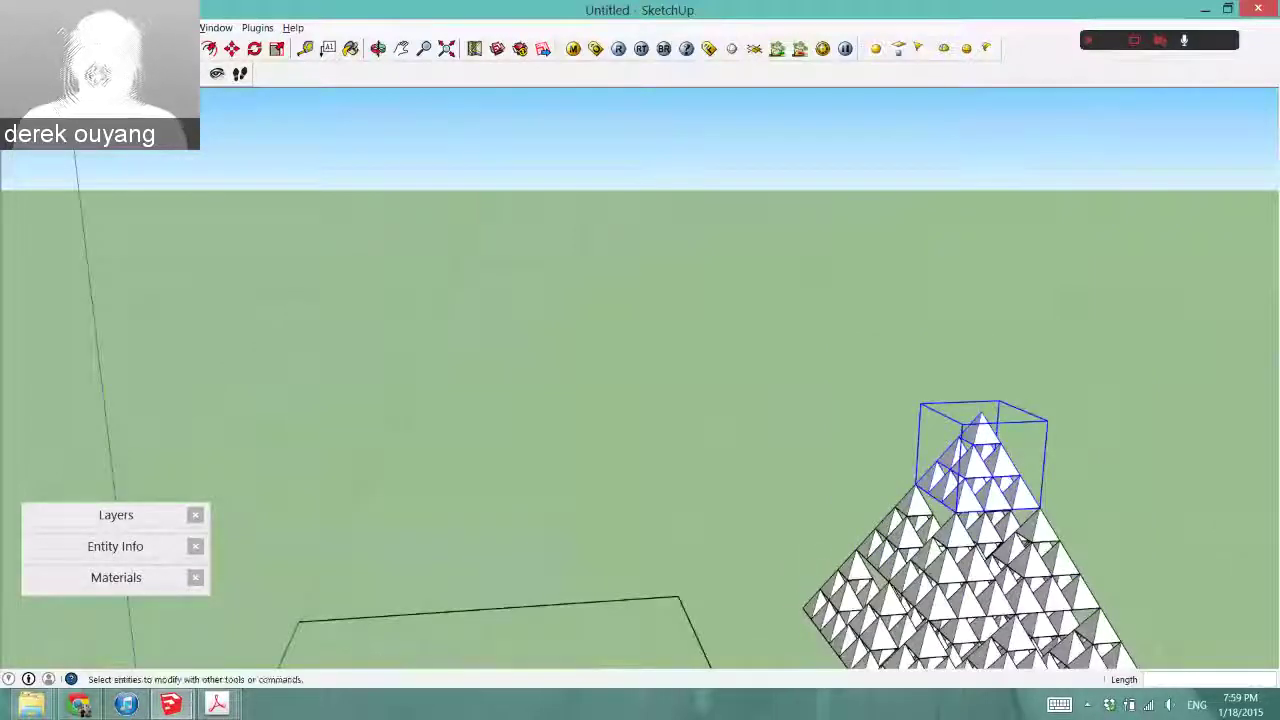
- Draw a 5' by 5' square on the ground inside the large outlined boundary
scroll(819, 330, down, 3)
middle_drag(930, 420, 971, 600)
scroll(650, 610, up, 3)
key(r)
click(673, 606)
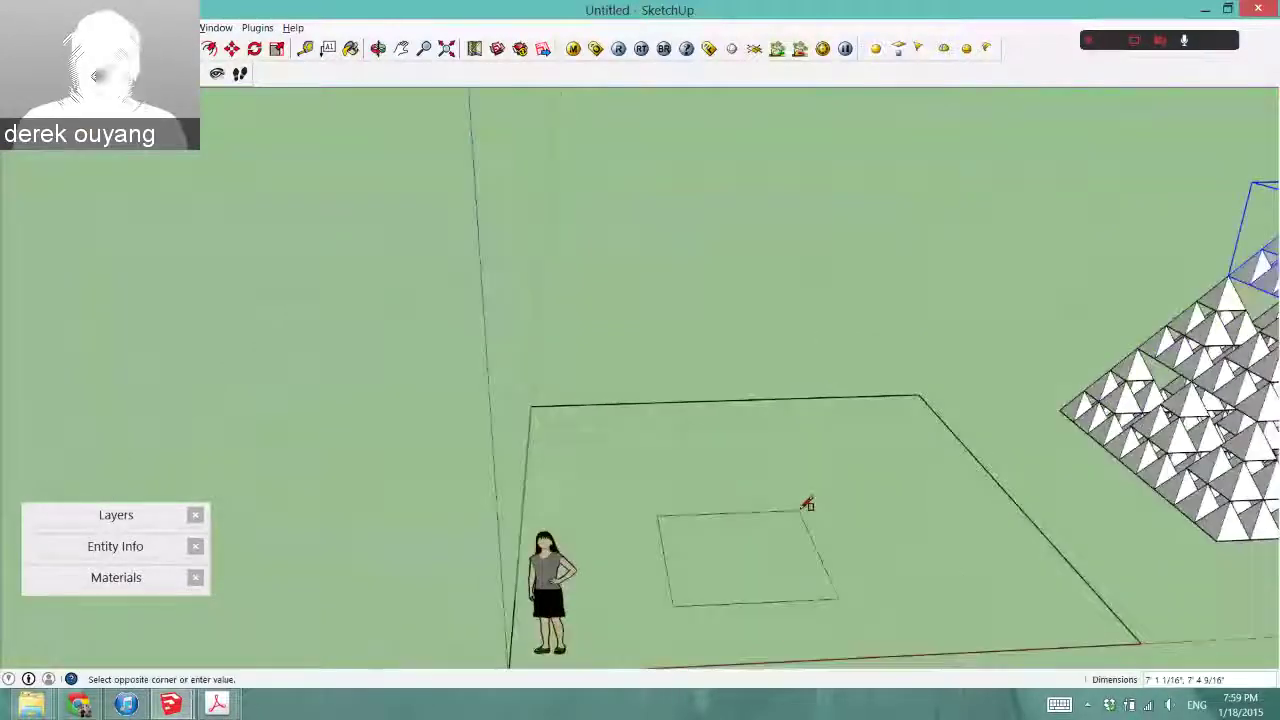
text(5,5)
key(Return)
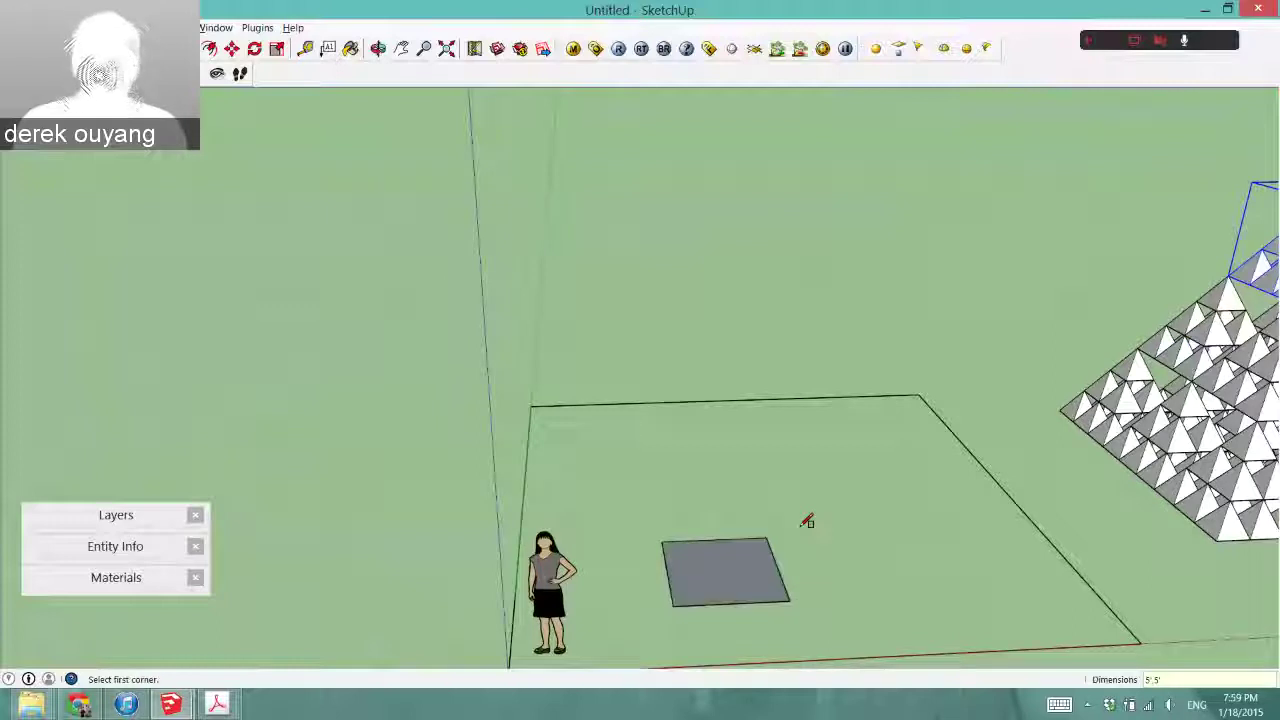
- Draw both diagonals across the square and raise their intersection vertically by about 4' 10" to form a pyramid
scroll(808, 570, up, 4)
key(l)
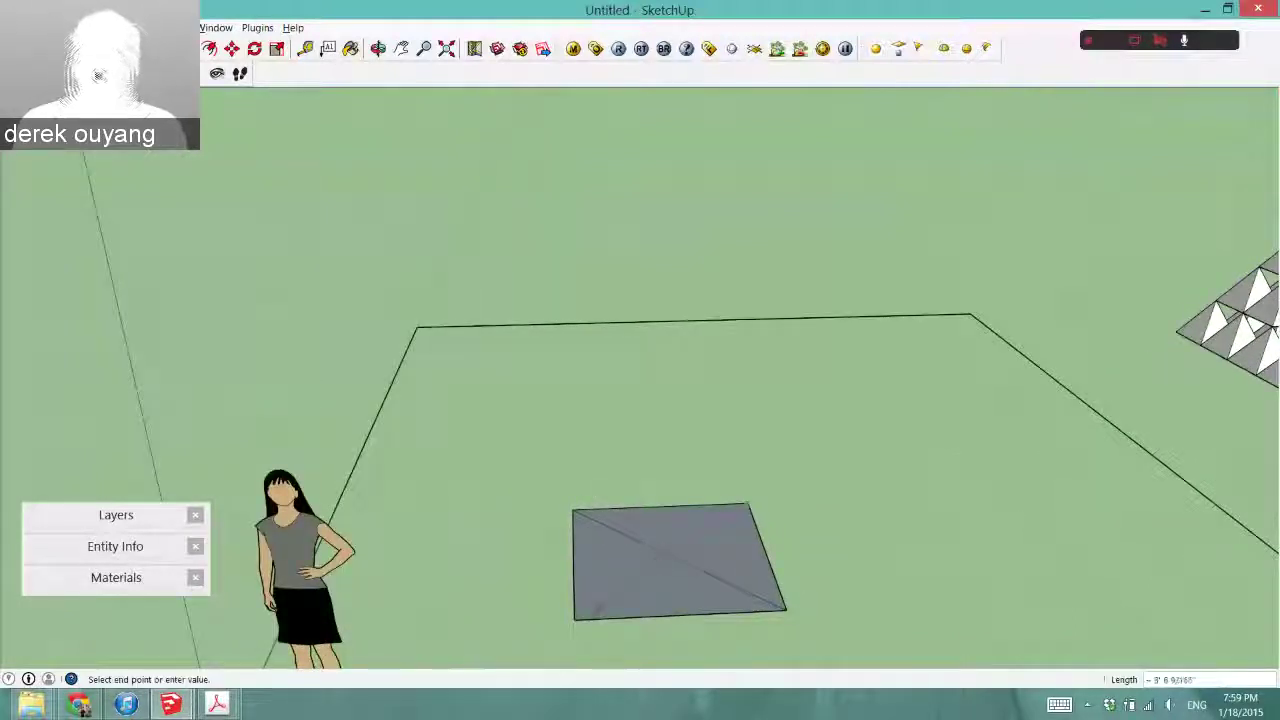
middle_drag(733, 519, 631, 271)
scroll(623, 503, up, 3)
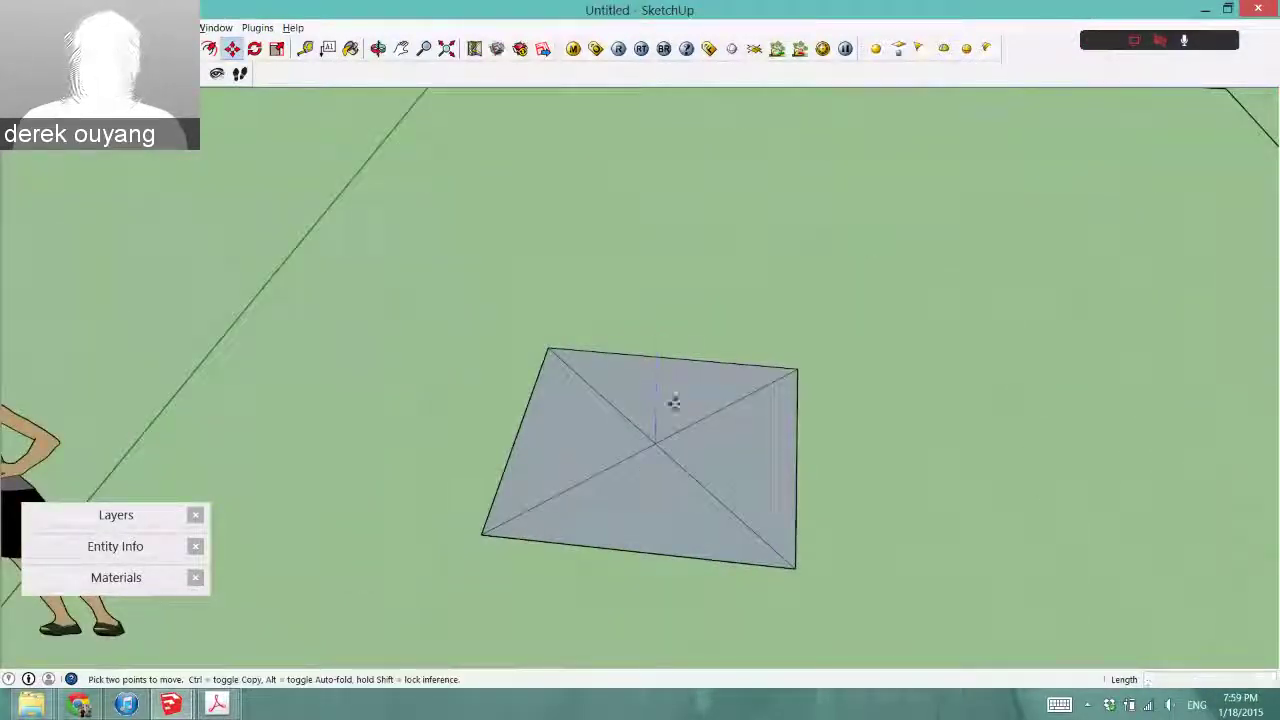
click(655, 442)
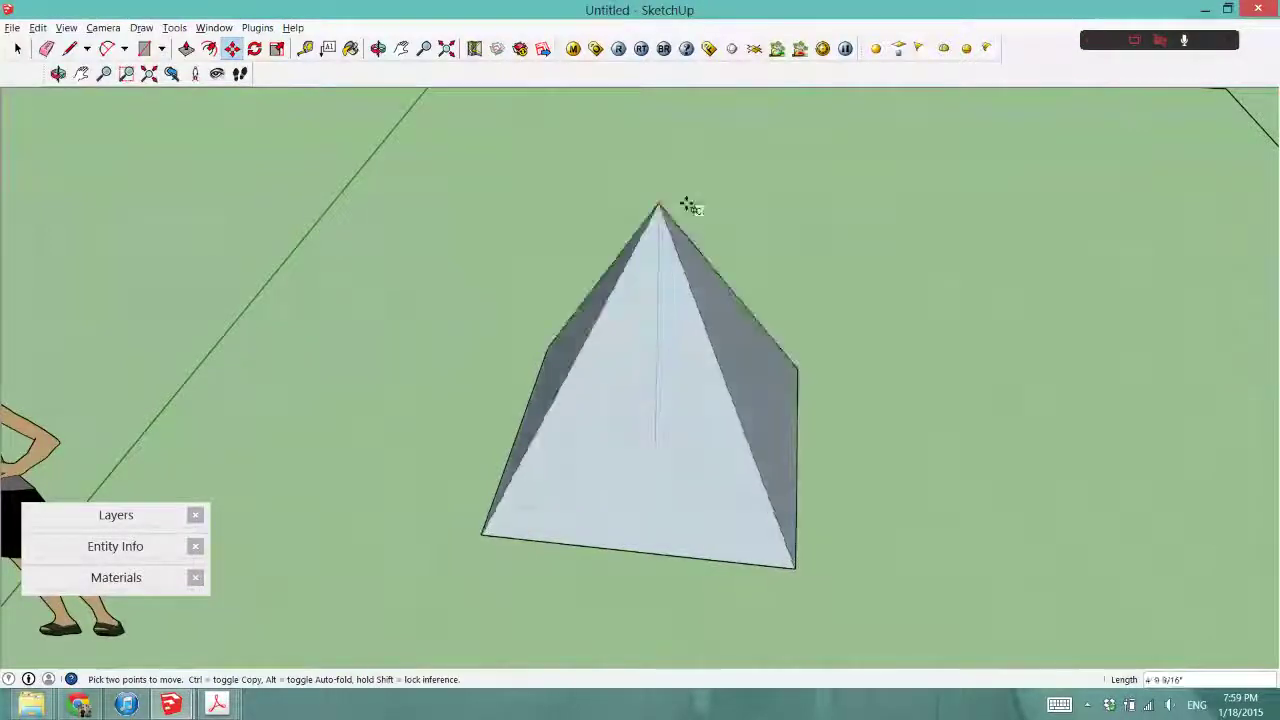
click(686, 204)
- Close the pyramid's open underside with a face by drawing a line along its base corners
middle_drag(686, 204, 372, 275)
key(space)
middle_drag(530, 342, 612, 139)
key(l)
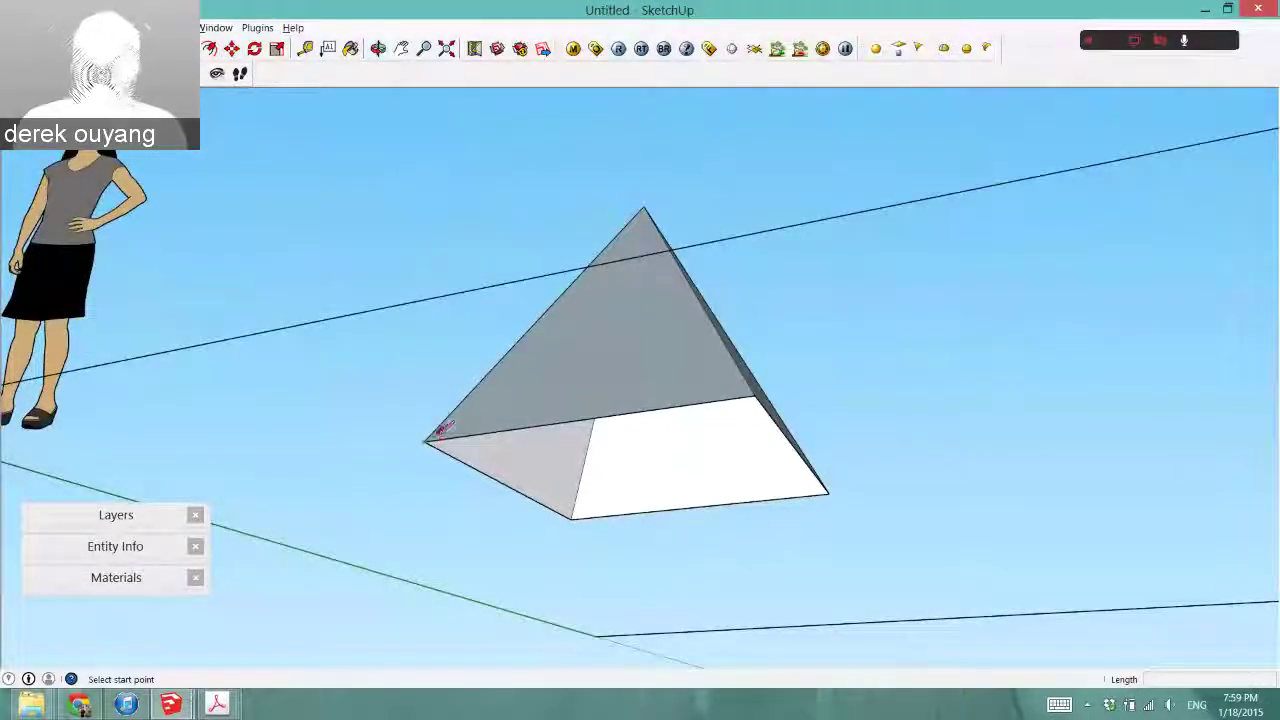
click(758, 394)
middle_drag(688, 290, 648, 600)
- Select the whole pyramid and reverse its faces so the white sides point outward
key(space)
triple_click(604, 365)
mouse_move(604, 392)
middle_down()
mouse_move(535, 24)
mouse_move(621, 390)
mouse_move(610, 416)
middle_up()
right_click(610, 416)
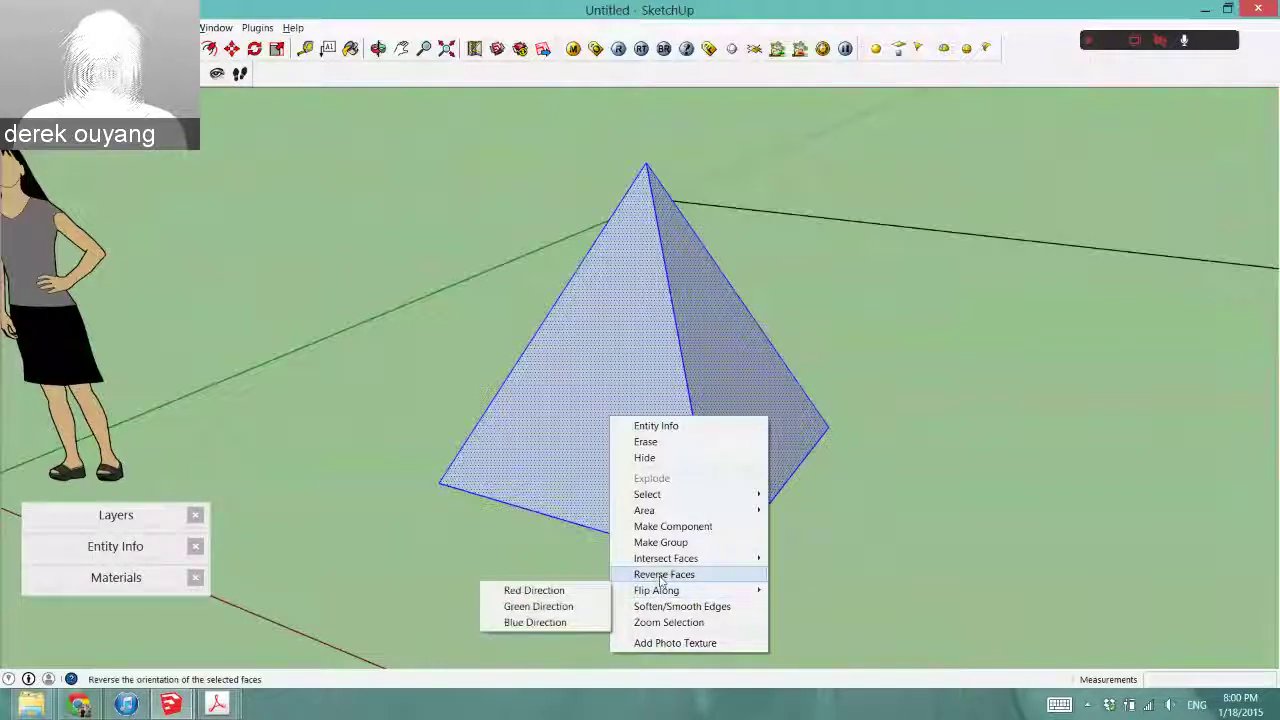
click(660, 575)
- Make the selected pyramid a component
scroll(529, 391, down, 5)
middle_drag(557, 374, 663, 409)
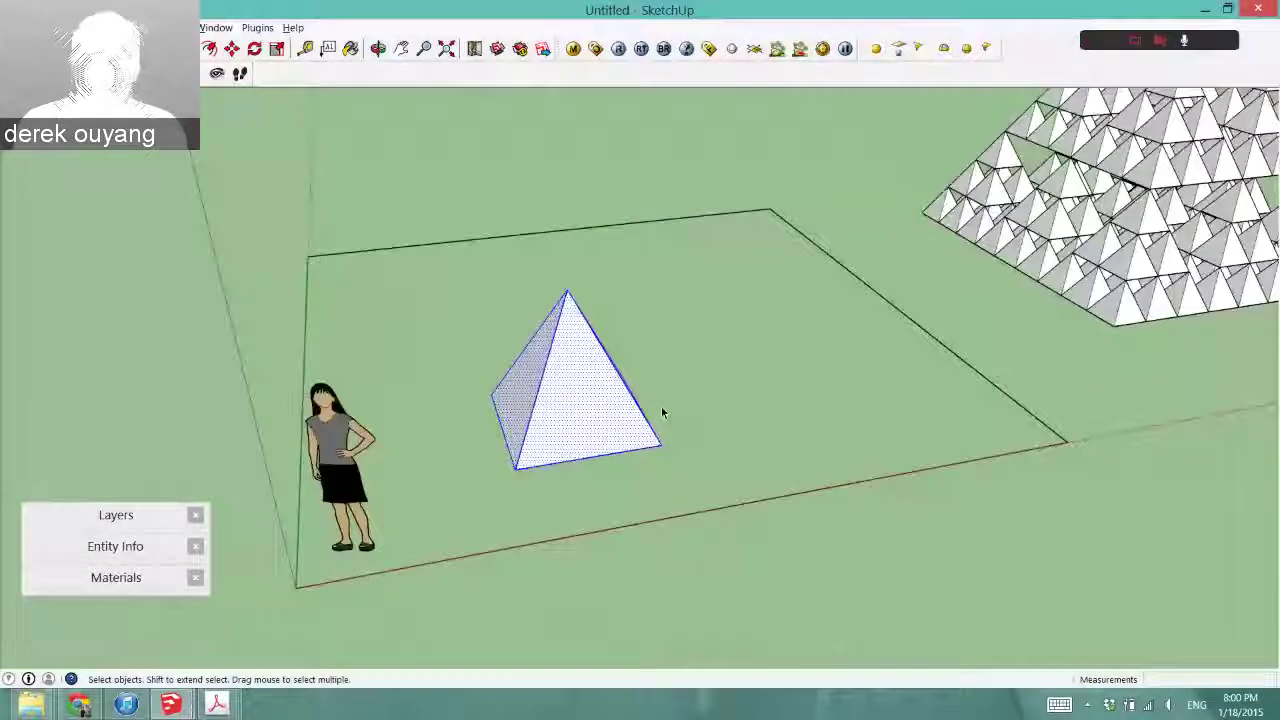
right_click(598, 405)
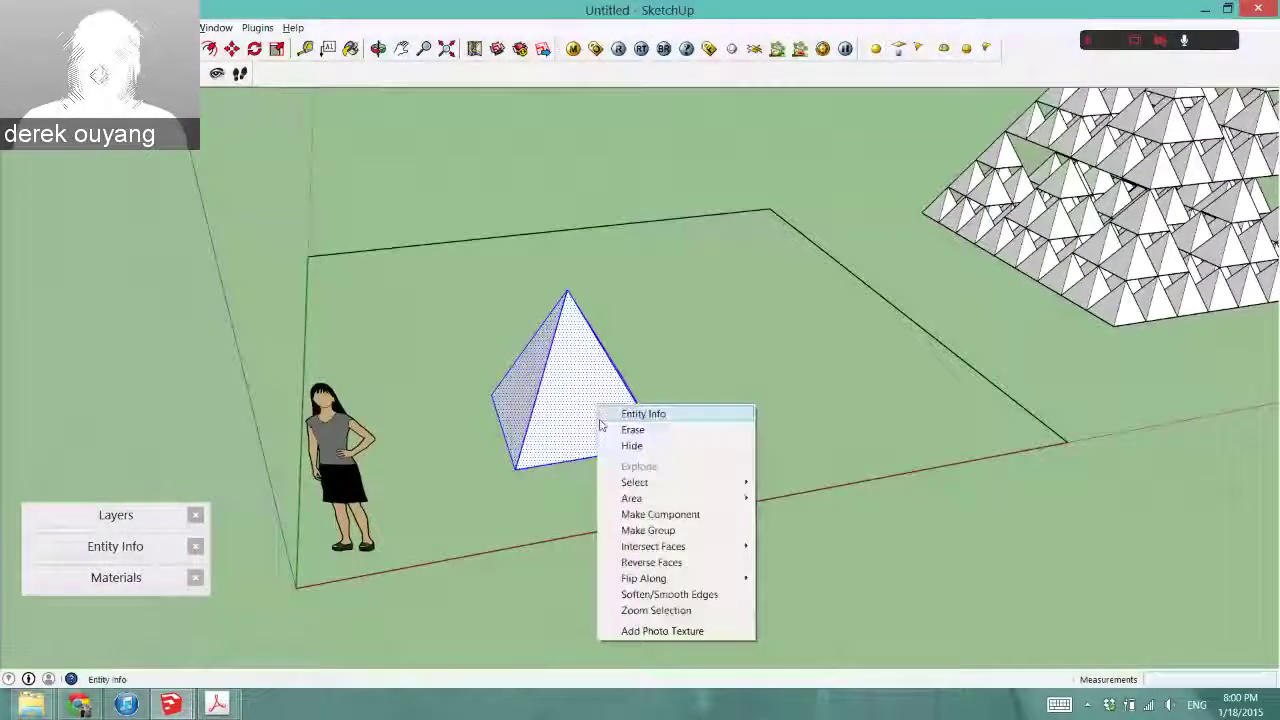
click(664, 516)
click(660, 466)
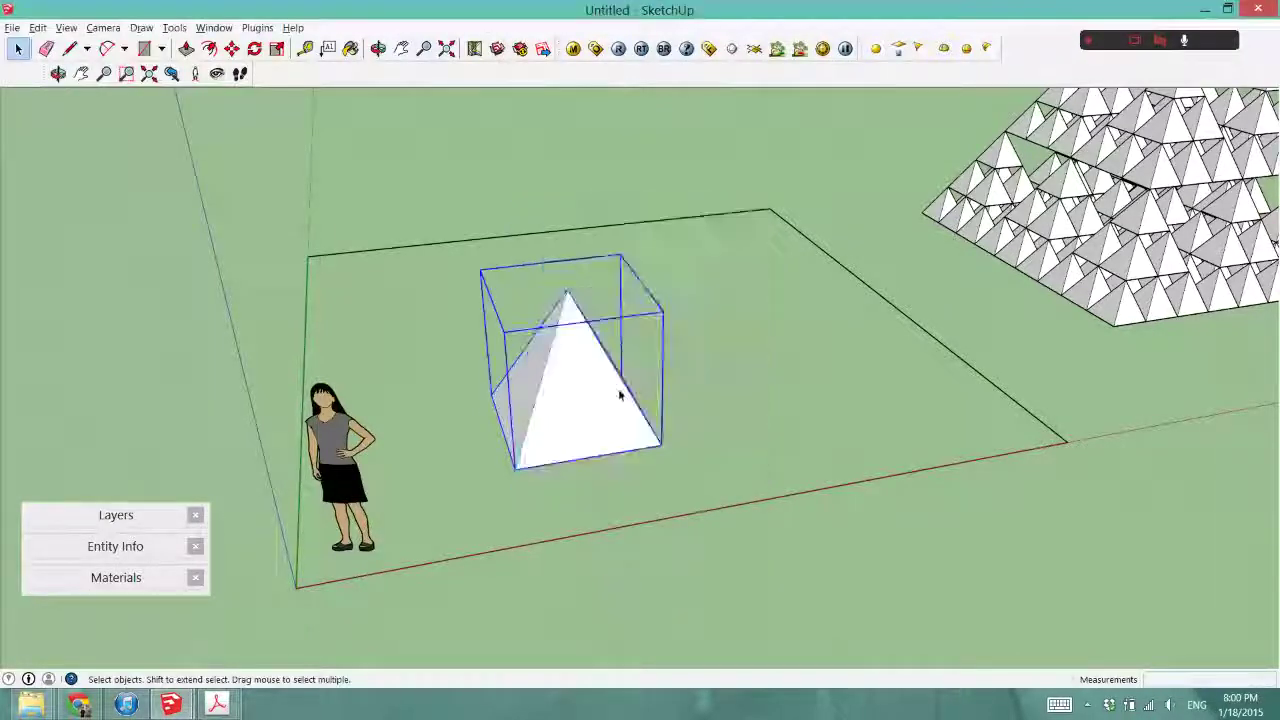
- Copy the pyramid component corner to corner along its base edge, repeated x2, to form a row of three
middle_drag(623, 394, 426, 434)
scroll(426, 434, up, 3)
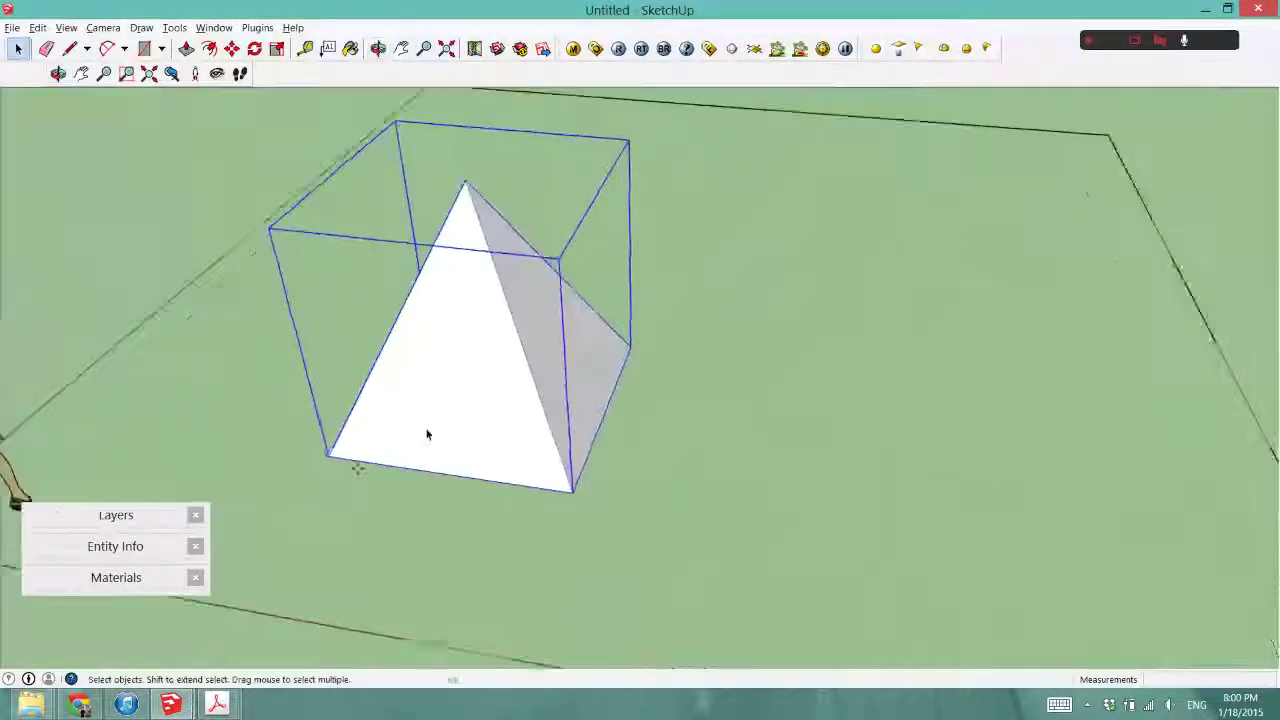
key(m)
click(330, 455)
key(ctrl)
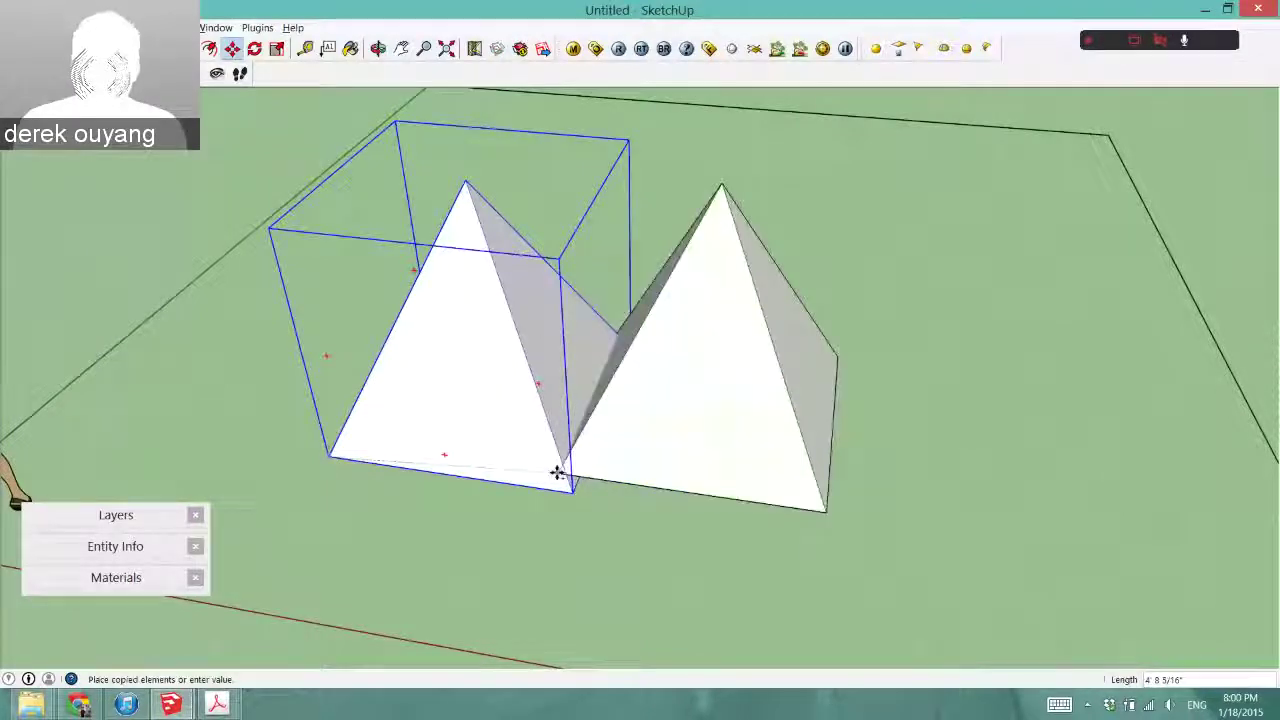
click(557, 472)
scroll(480, 337, down, 5)
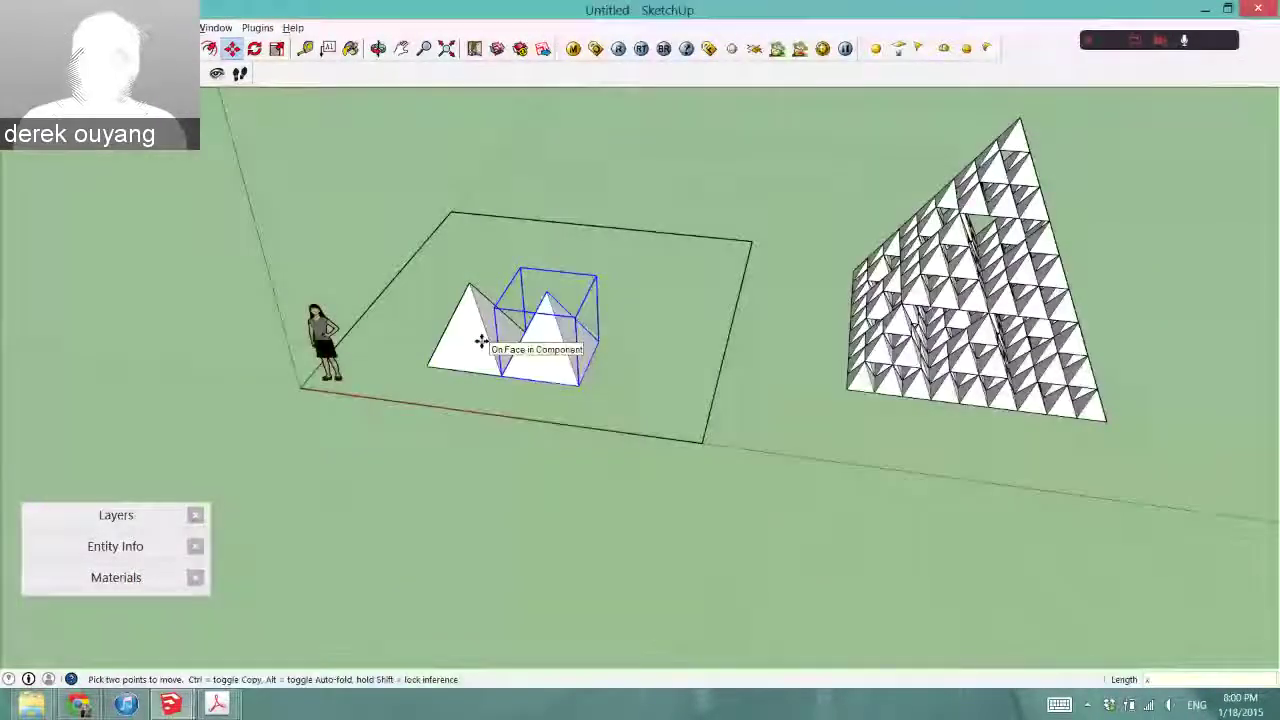
text(x2)
key(Return)
- Select the row of three pyramids and copy it sideways corner to corner twice to form a 3 by 3 grid
scroll(480, 343, up, 2)
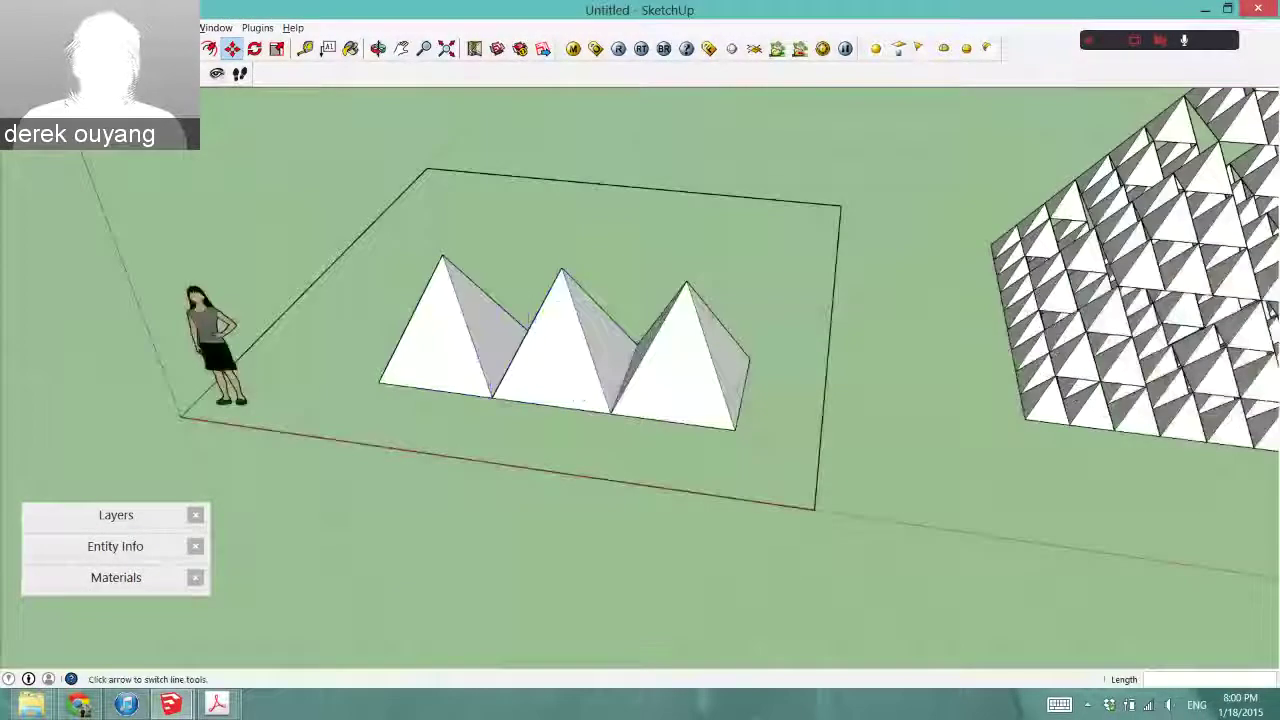
key(o)
drag(343, 304, 377, 303)
key(space)
drag(328, 230, 760, 453)
middle_drag(452, 361, 720, 560)
key(m)
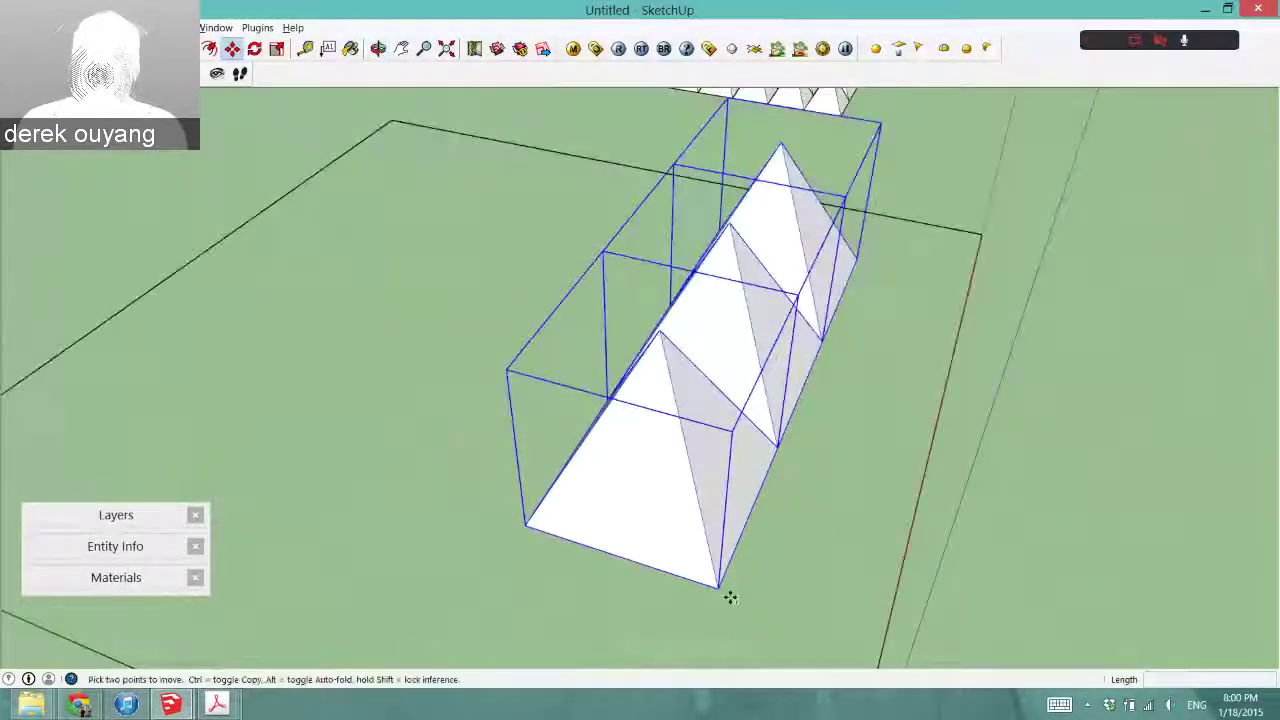
key(ctrl)
click(718, 590)
click(543, 532)
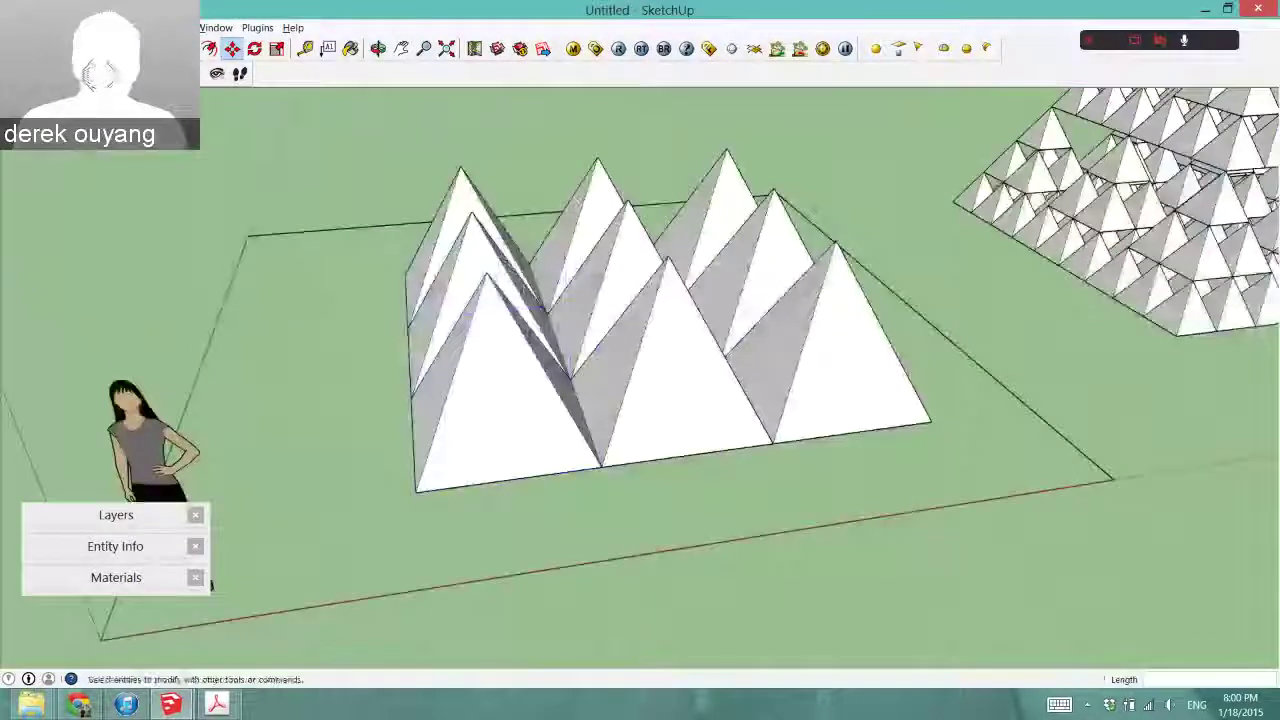
- Select four adjacent pyramids at the grid's corner and copy them up onto the tips as a 2 by 2 second level
middle_drag(298, 288, 586, 486)
click(500, 420)
shift+click(571, 390)
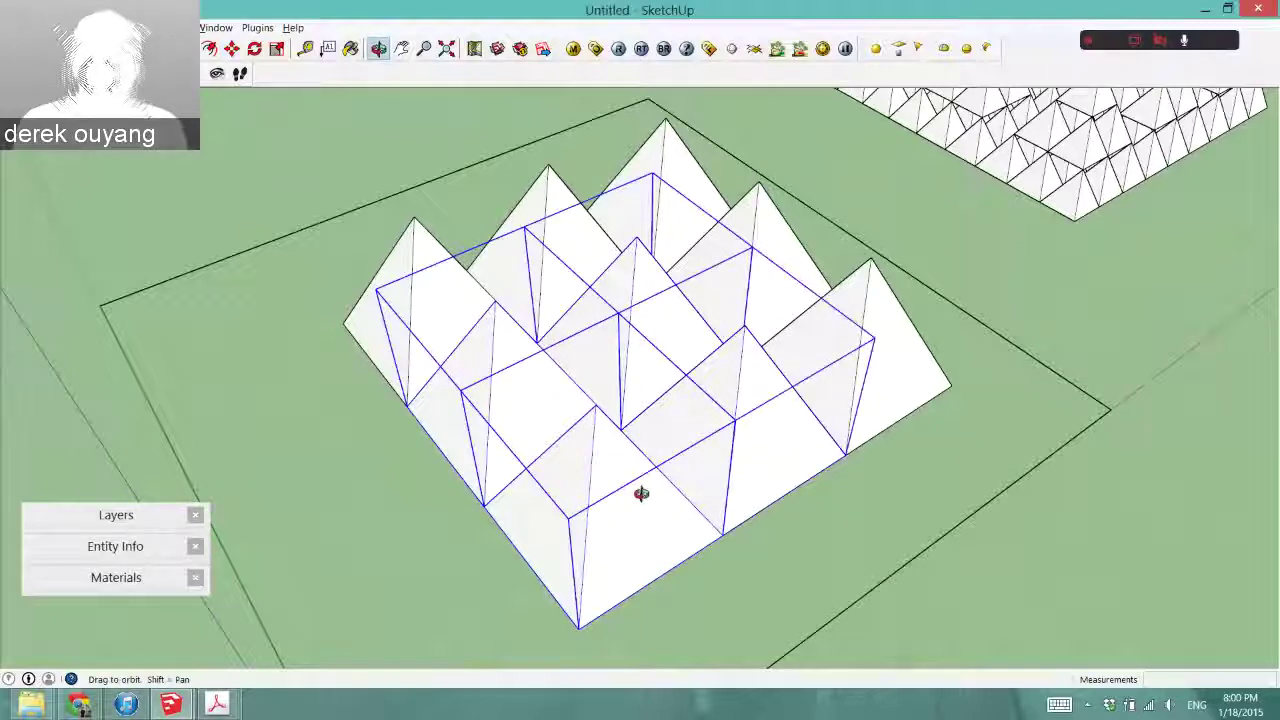
drag(641, 493, 651, 271)
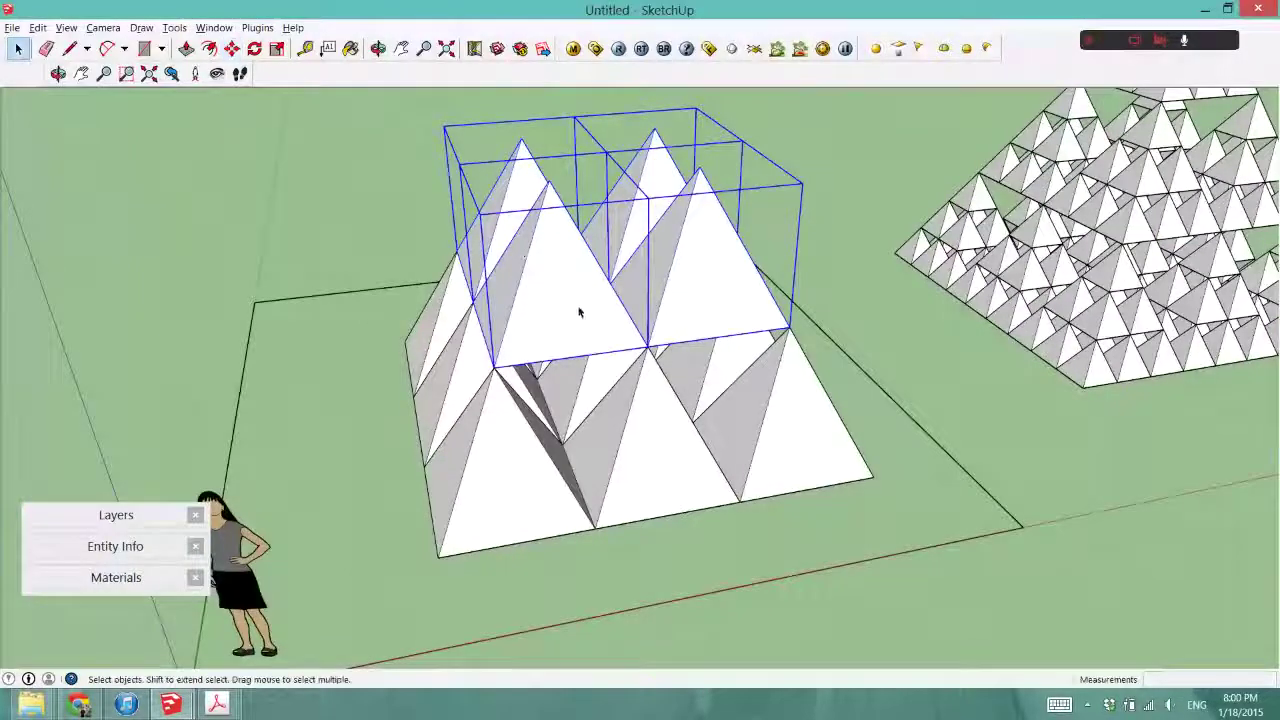
- Copy one second-level pyramid from its base corner onto the tips of the second level to cap the stack
click(567, 315)
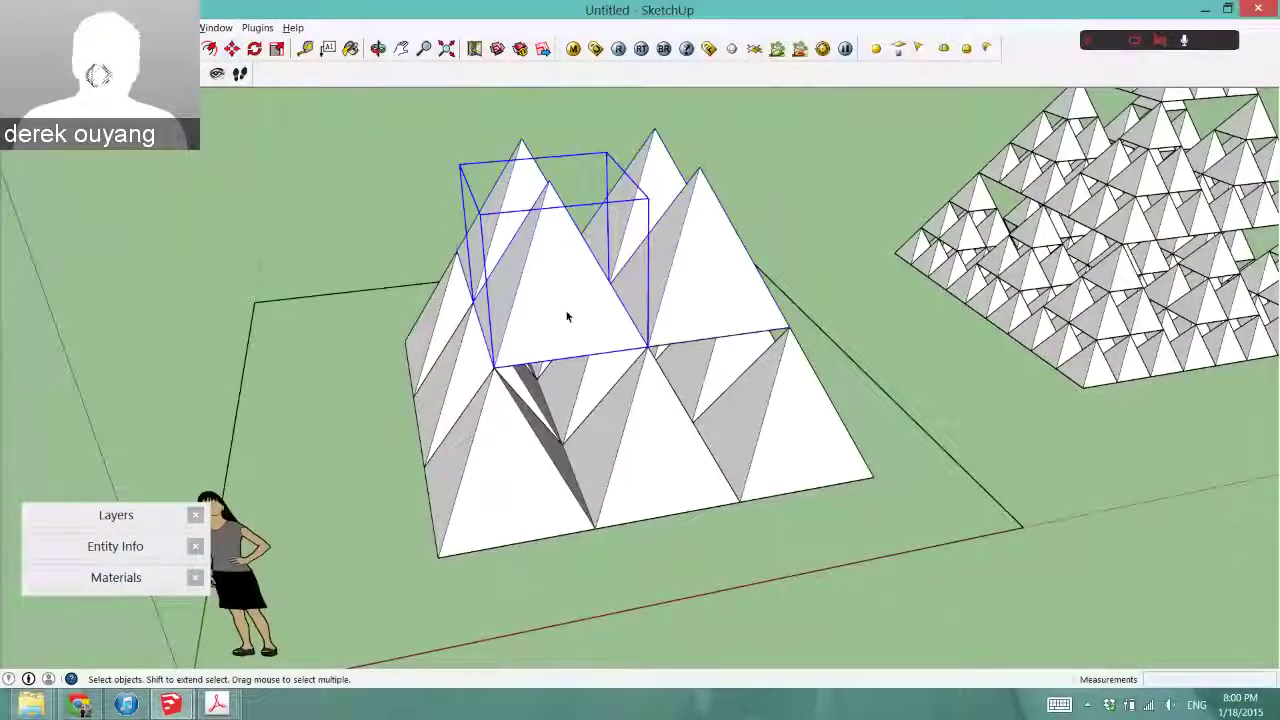
middle_drag(567, 315, 530, 332)
key(m)
click(473, 375)
key(ctrl)
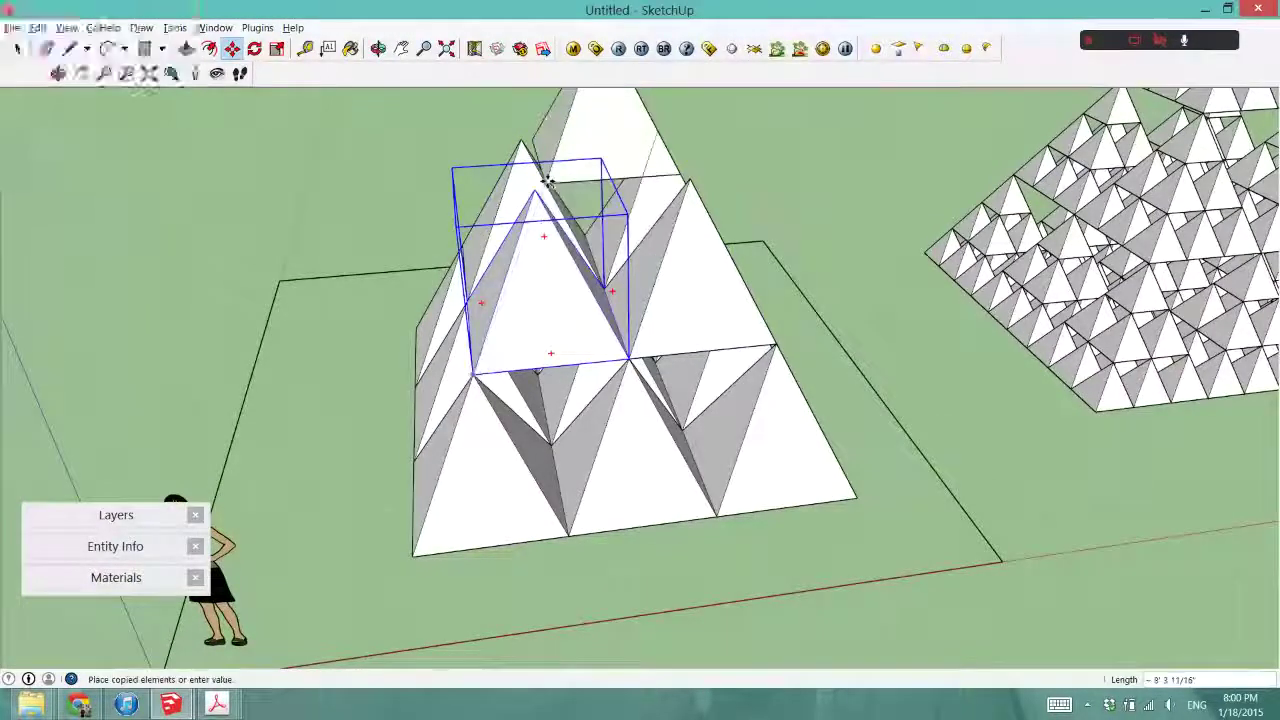
click(563, 251)
scroll(523, 343, down, 4)
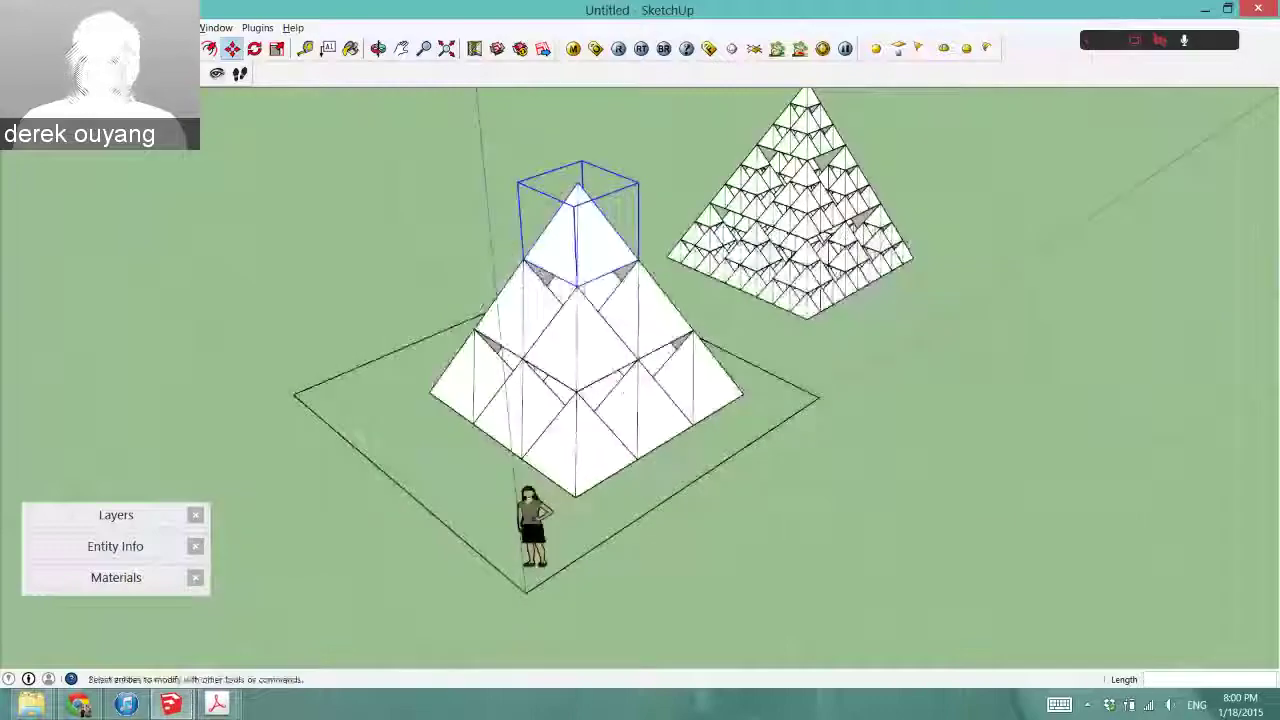
key(space)
- Select all the pyramids of the three-level stack and make them a single group
scroll(594, 366, down, 3)
middle_drag(594, 366, 740, 420)
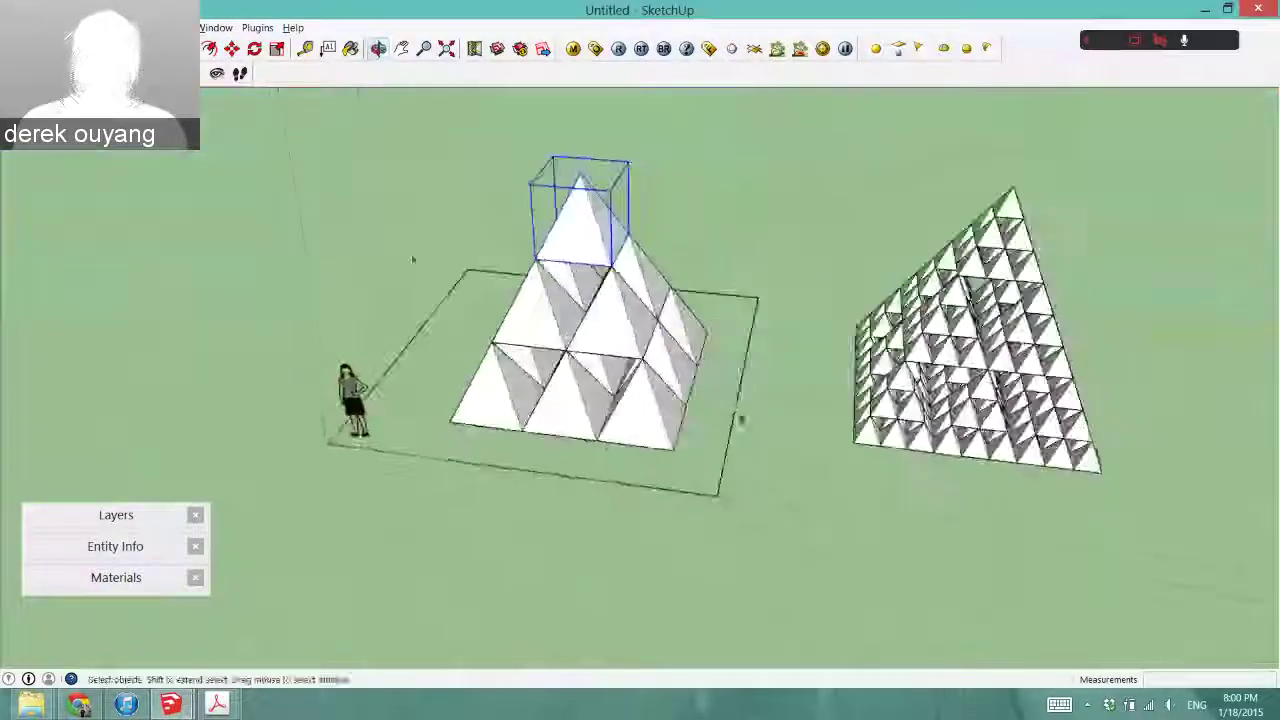
drag(405, 129, 760, 481)
scroll(530, 300, up, 3)
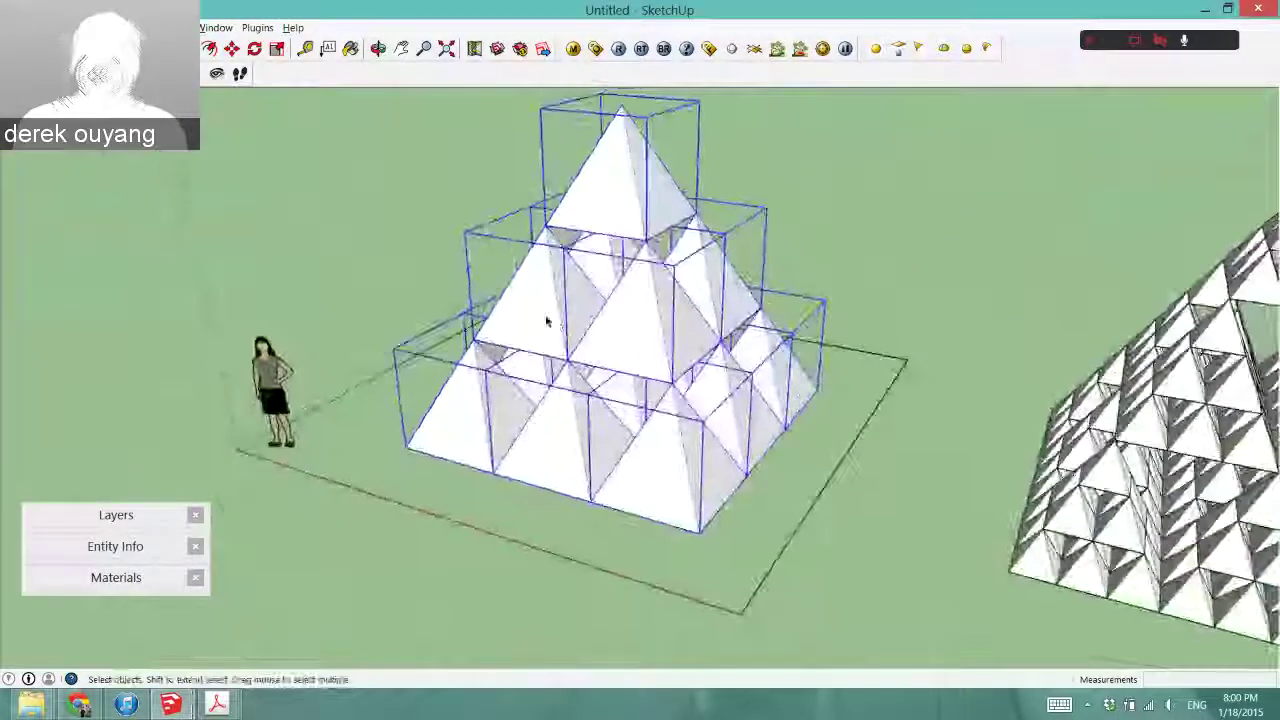
right_click(545, 318)
click(596, 457)
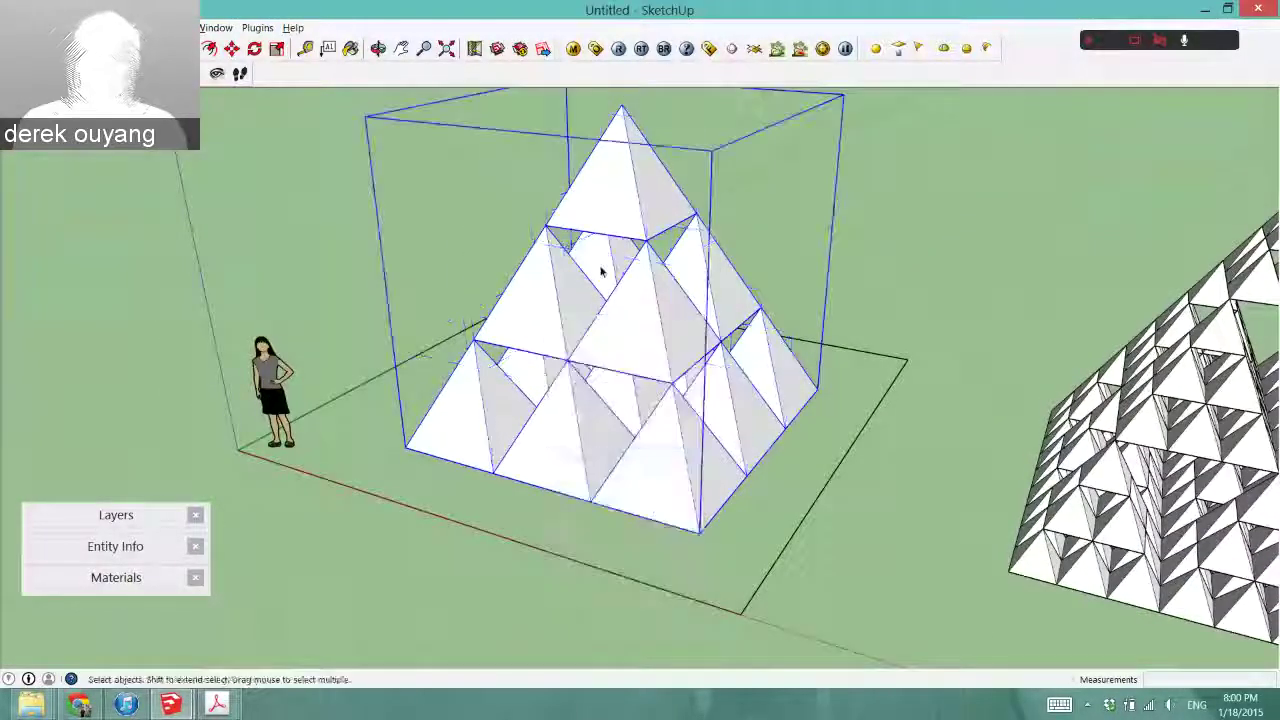
- Copy the stack group along the red axis to an empty area beside the ground square
scroll(600, 268, down, 5)
scroll(440, 305, up, 3)
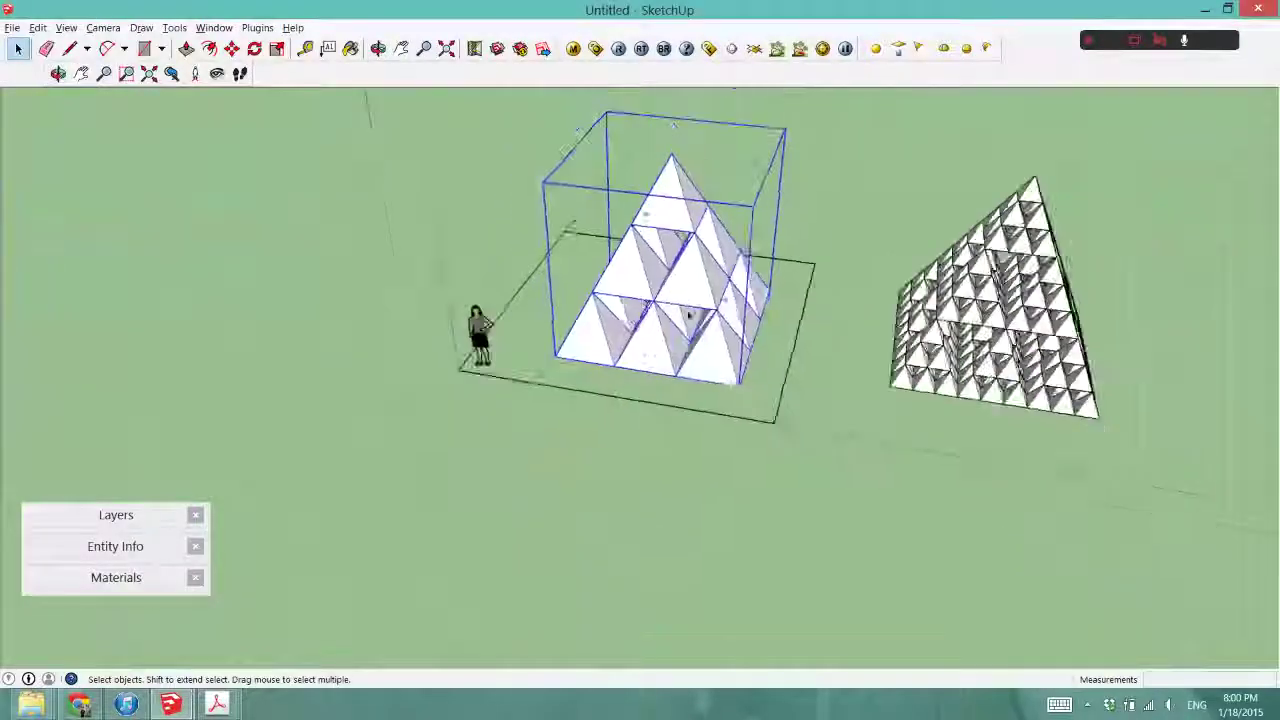
key(m)
click(668, 445)
key(ctrl)
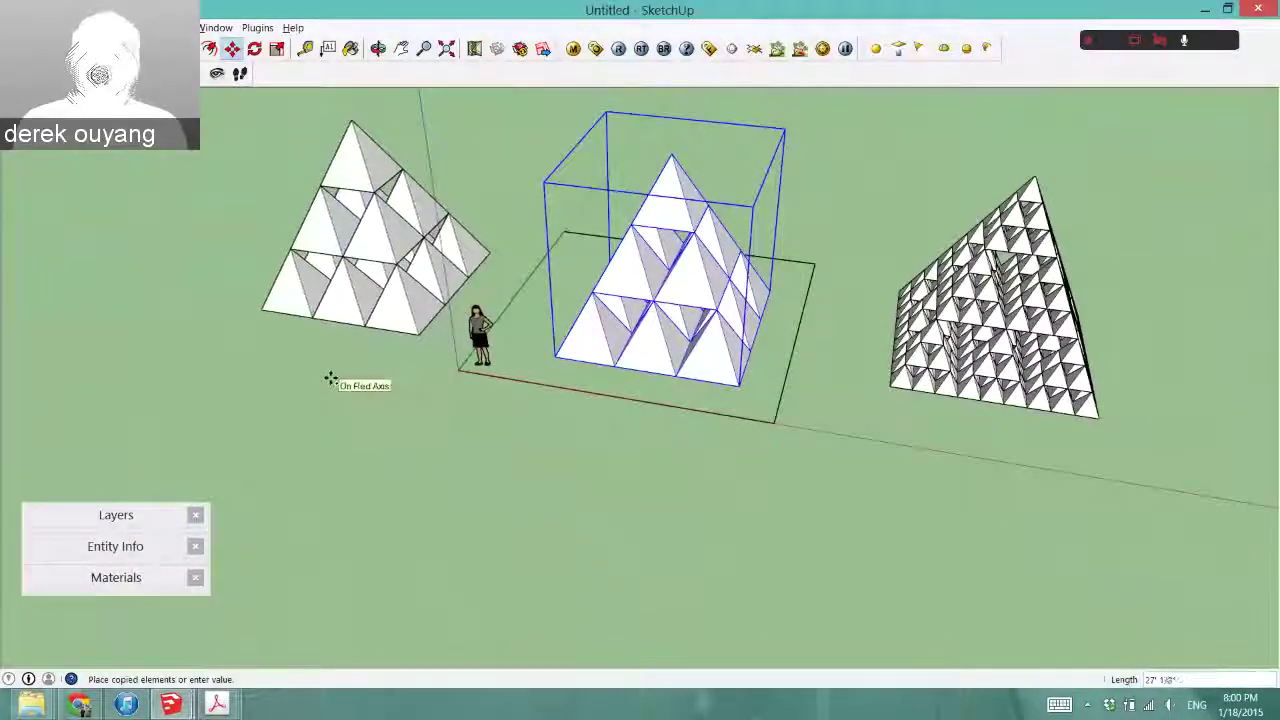
click(329, 374)
key(space)
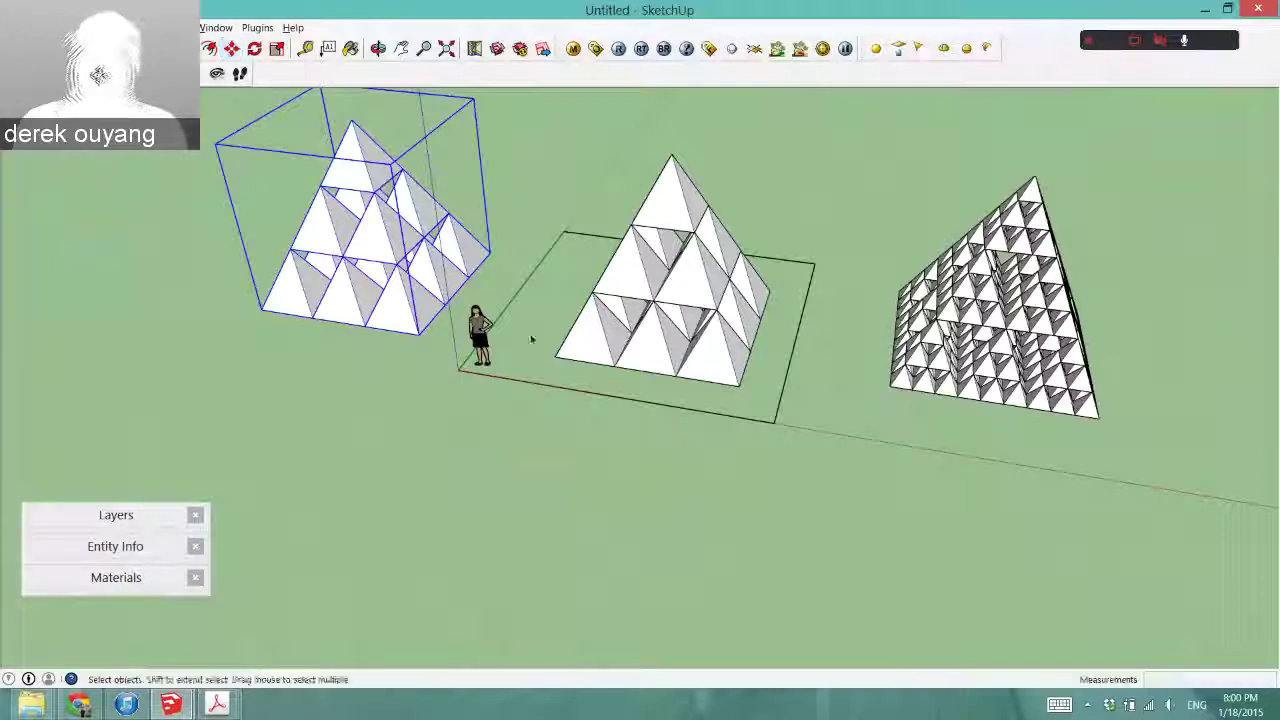
- Open the copied group, select all the pyramids inside it, make them unique, and close the group
middle_drag(528, 337, 343, 100)
scroll(538, 208, up, 4)
double_click(538, 208)
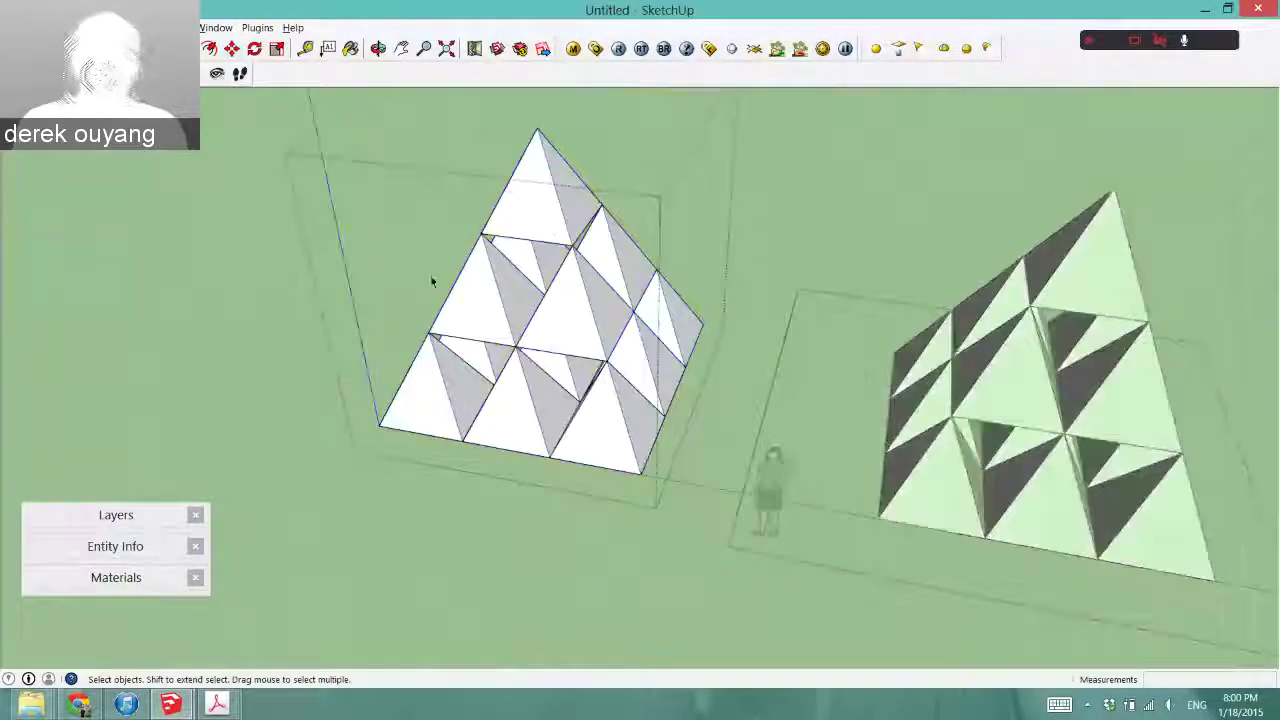
scroll(429, 277, up, 2)
click(557, 266)
click(567, 188)
scroll(567, 188, down, 3)
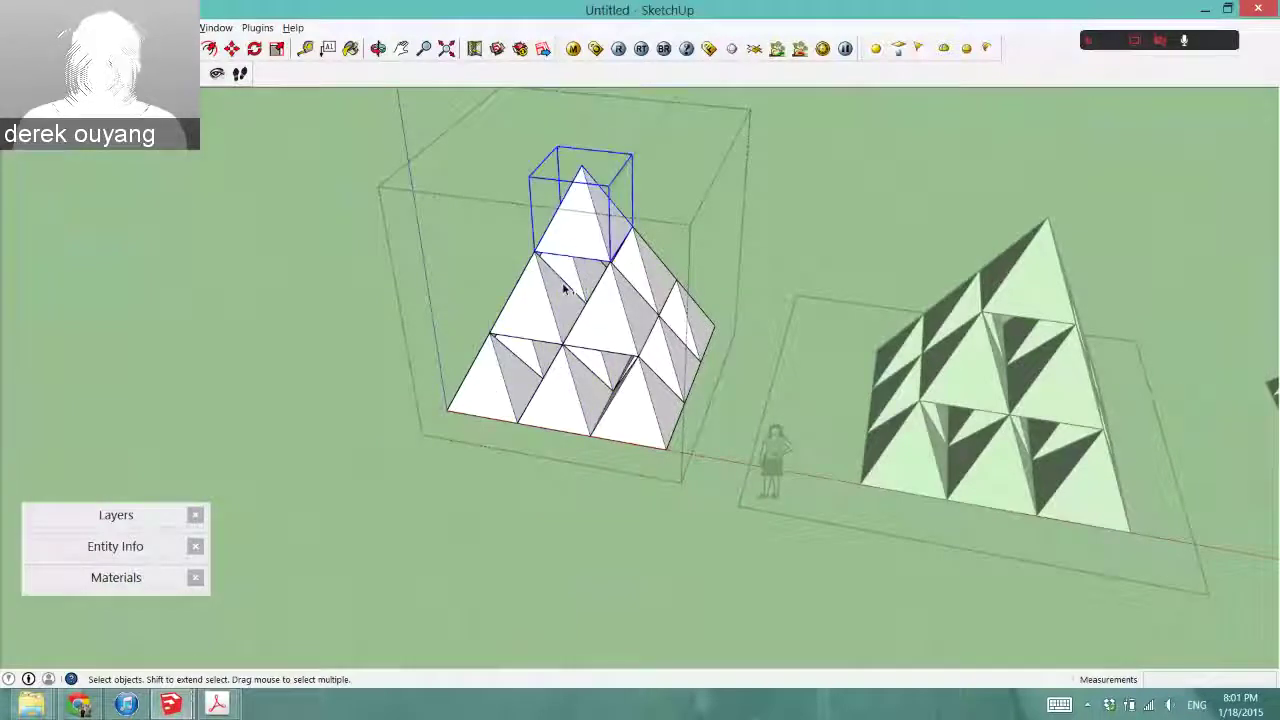
key(ctrl+a)
right_click(571, 258)
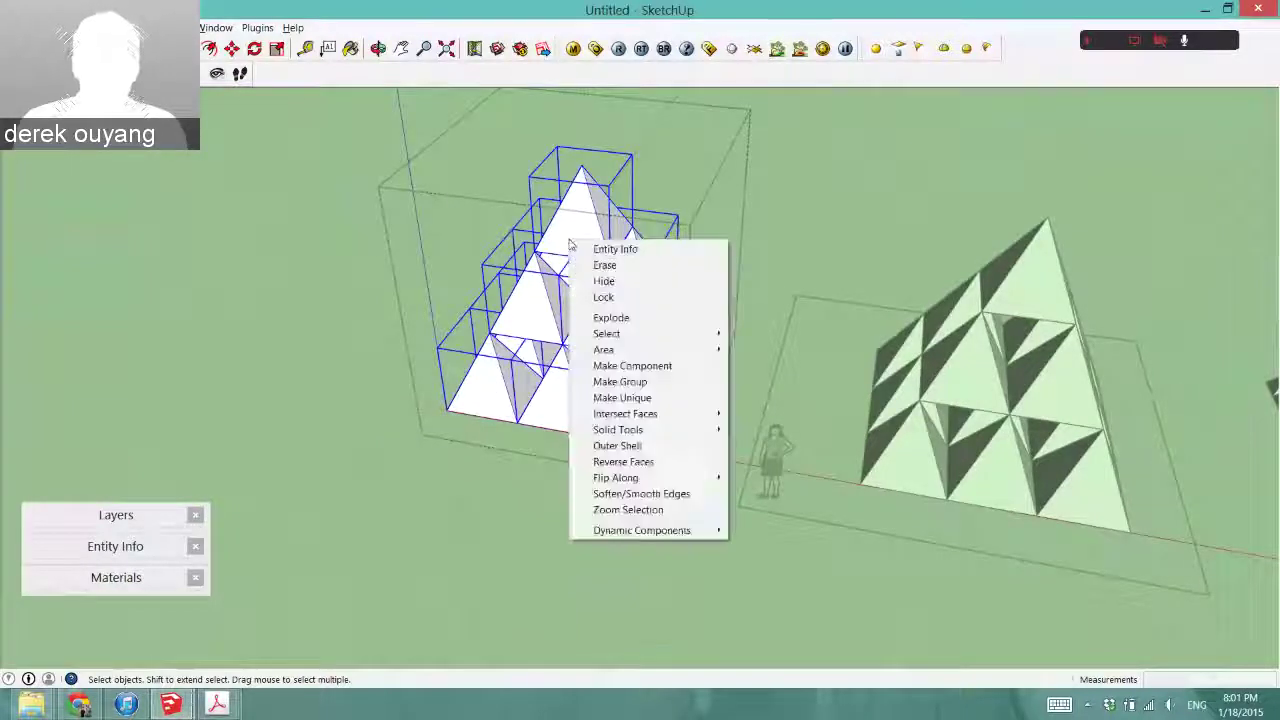
click(622, 398)
middle_drag(622, 398, 591, 247)
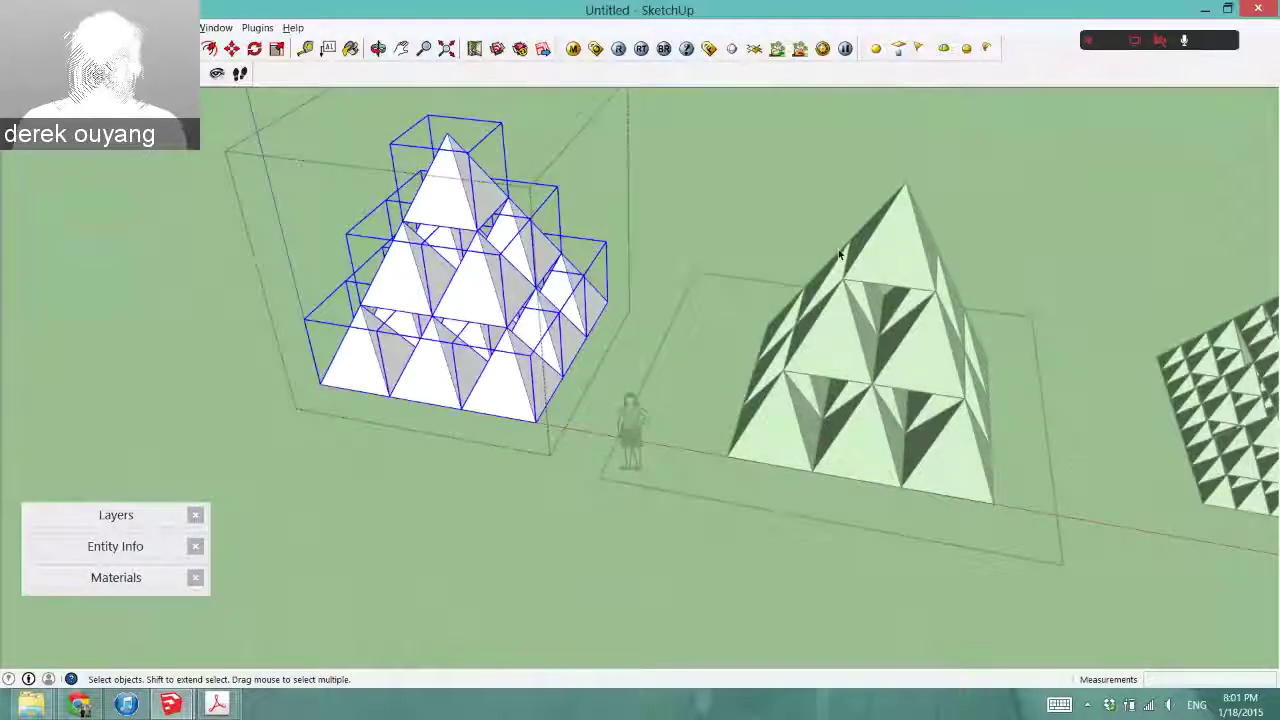
click(809, 181)
- Open the original group's top pyramid and try Push/Pull on its sloped faces
double_click(904, 257)
middle_drag(904, 257, 863, 291)
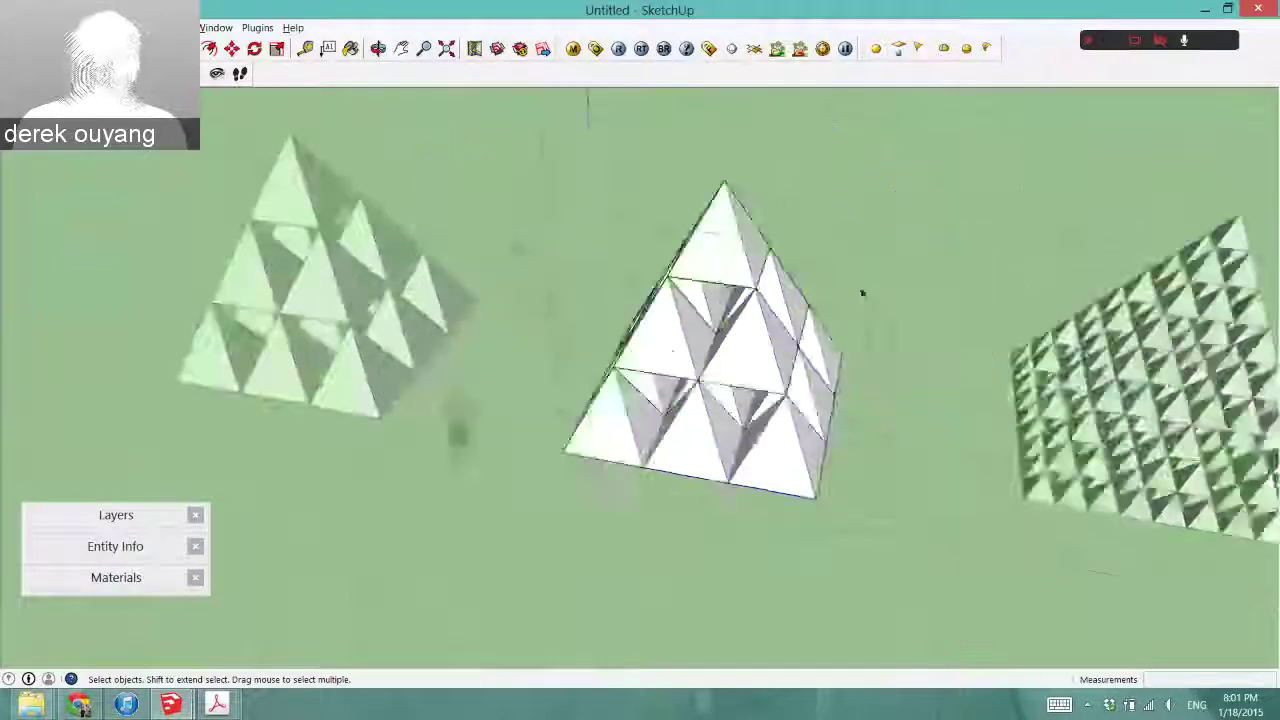
click(218, 409)
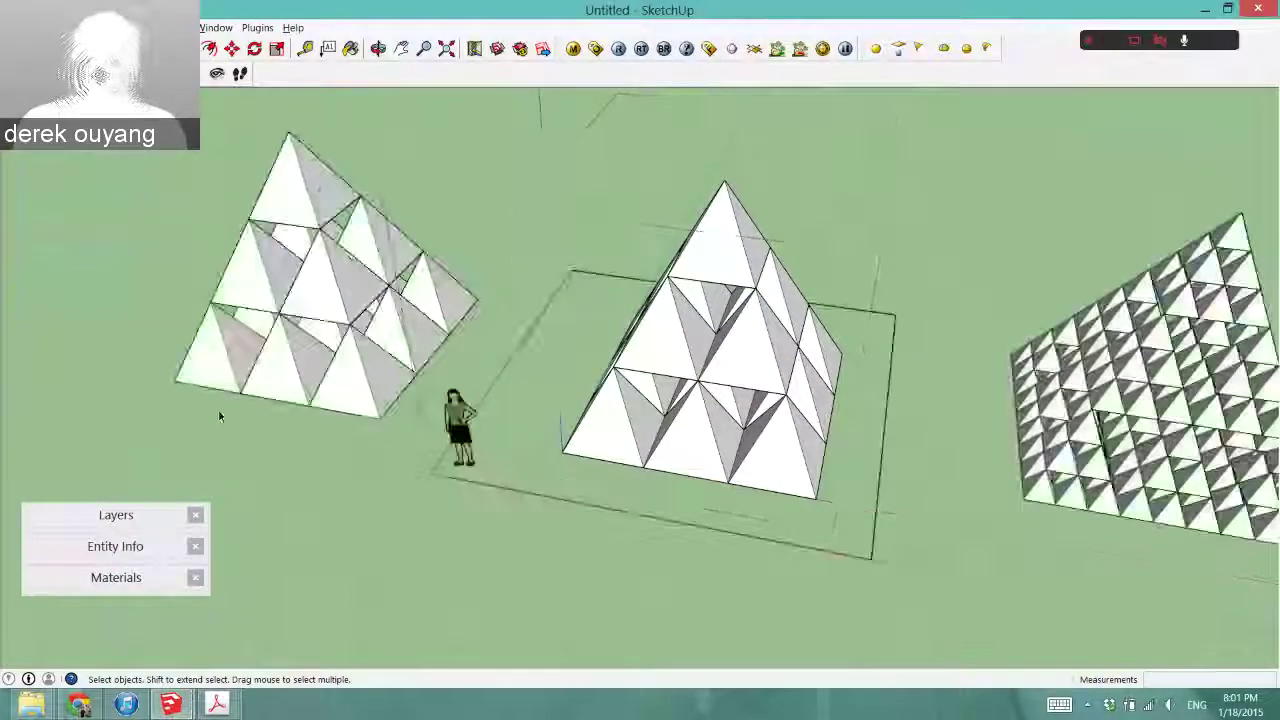
double_click(737, 255)
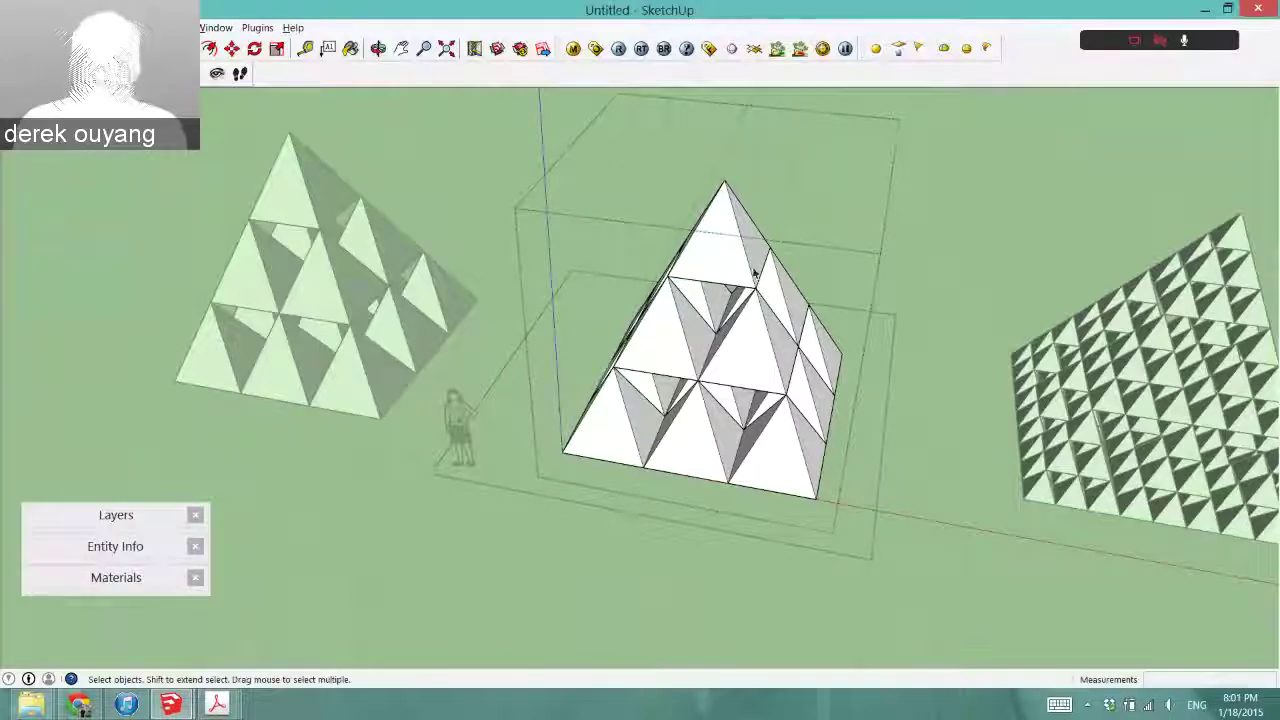
middle_drag(755, 273, 690, 260)
key(p)
click(708, 264)
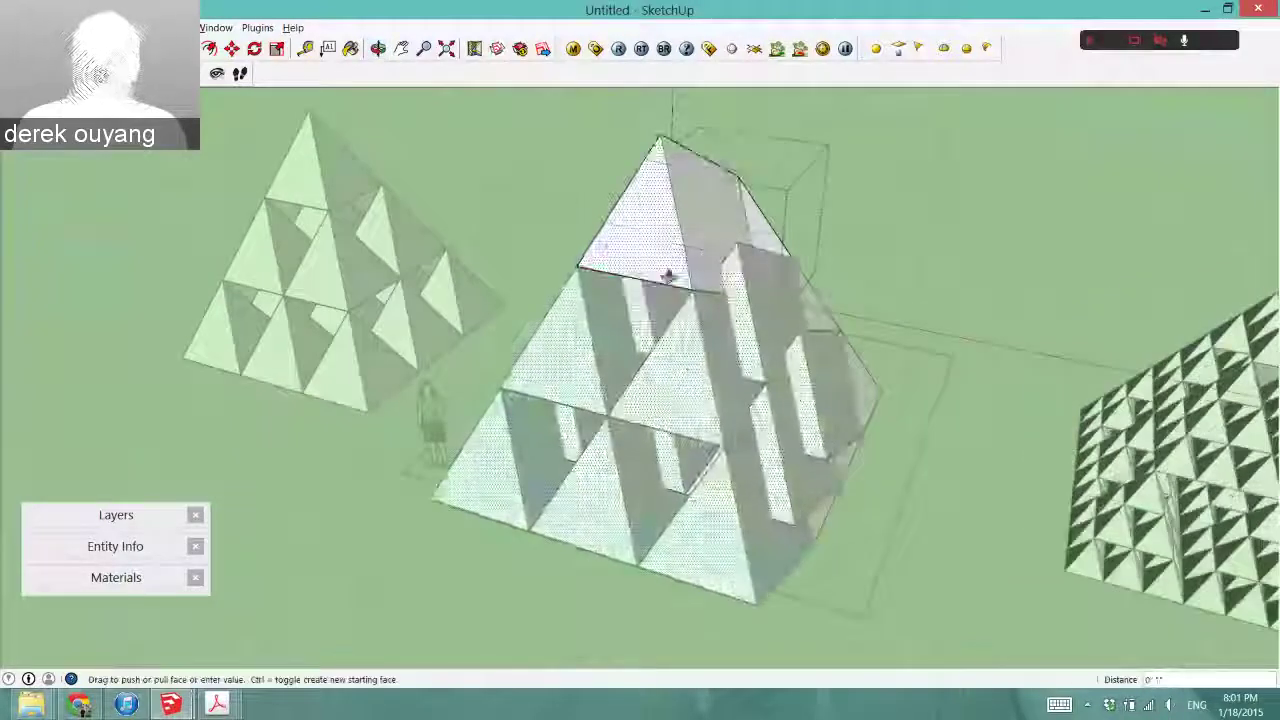
key(Escape)
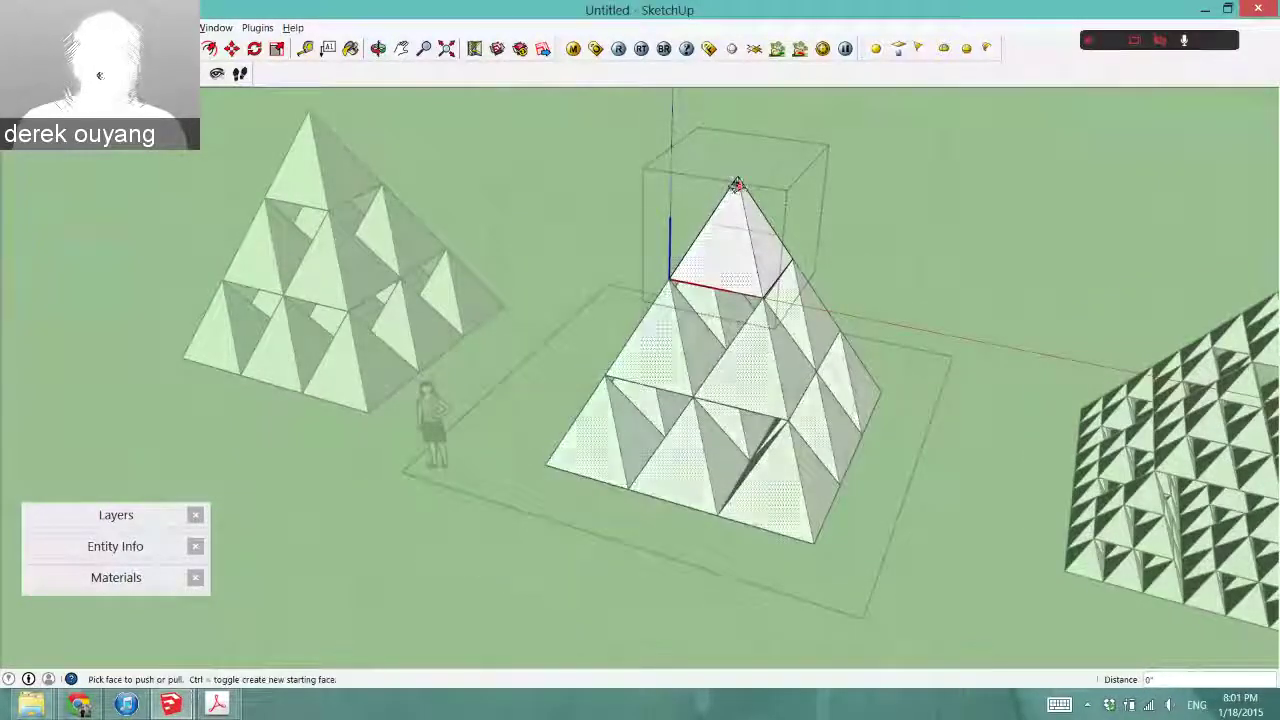
scroll(737, 194, up, 3)
click(763, 280)
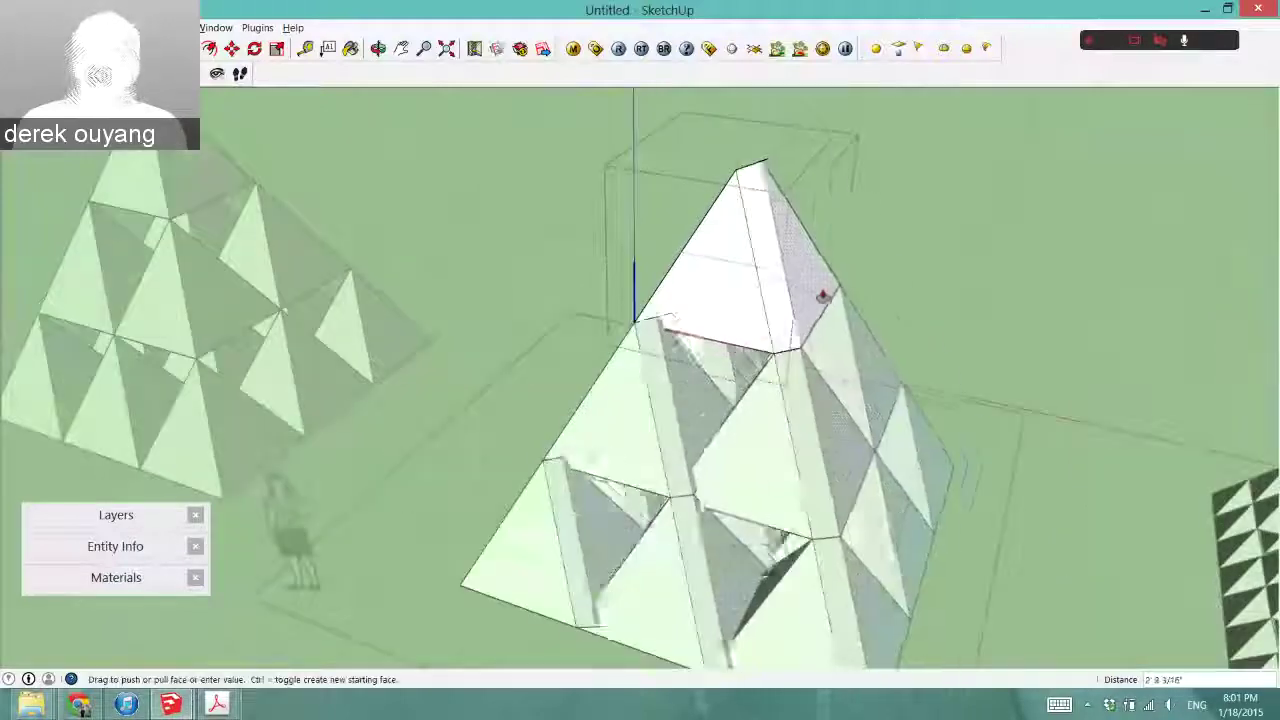
scroll(860, 305, down, 3)
key(Escape)
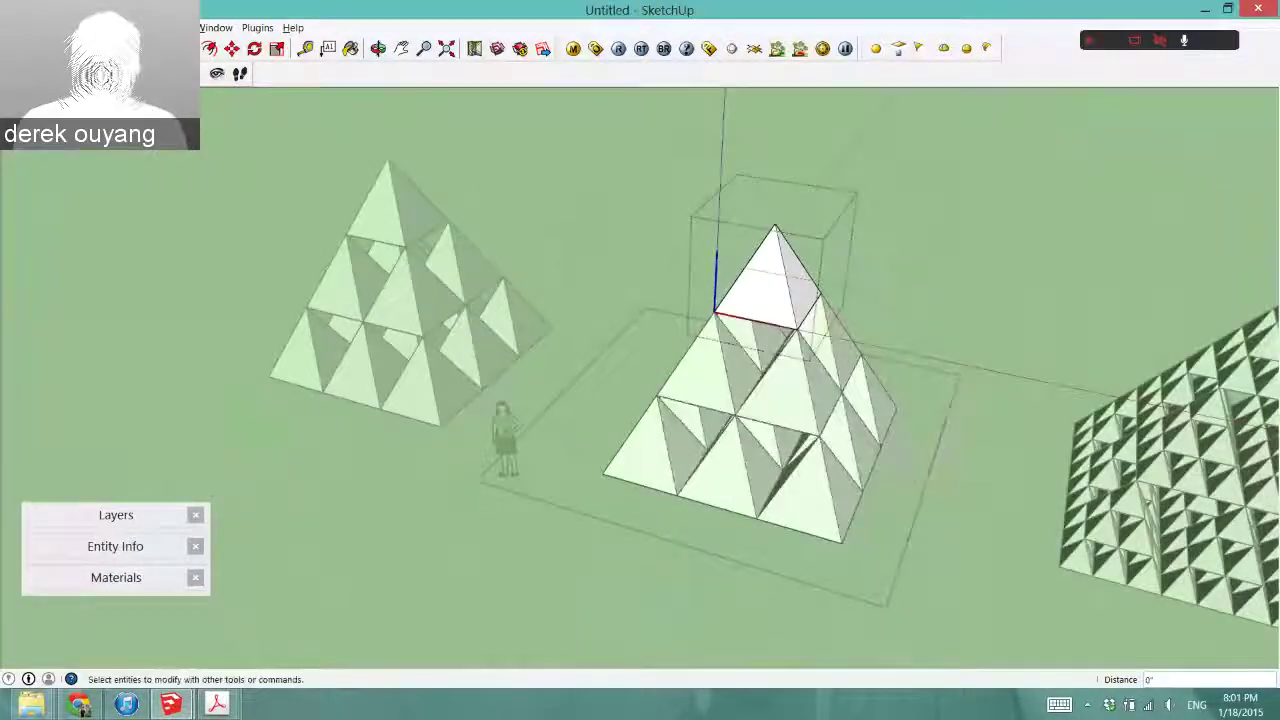
- Leave group editing and select the copied stack group beside the original
click(388, 322)
click(386, 262)
click(386, 262)
middle_drag(314, 306, 435, 298)
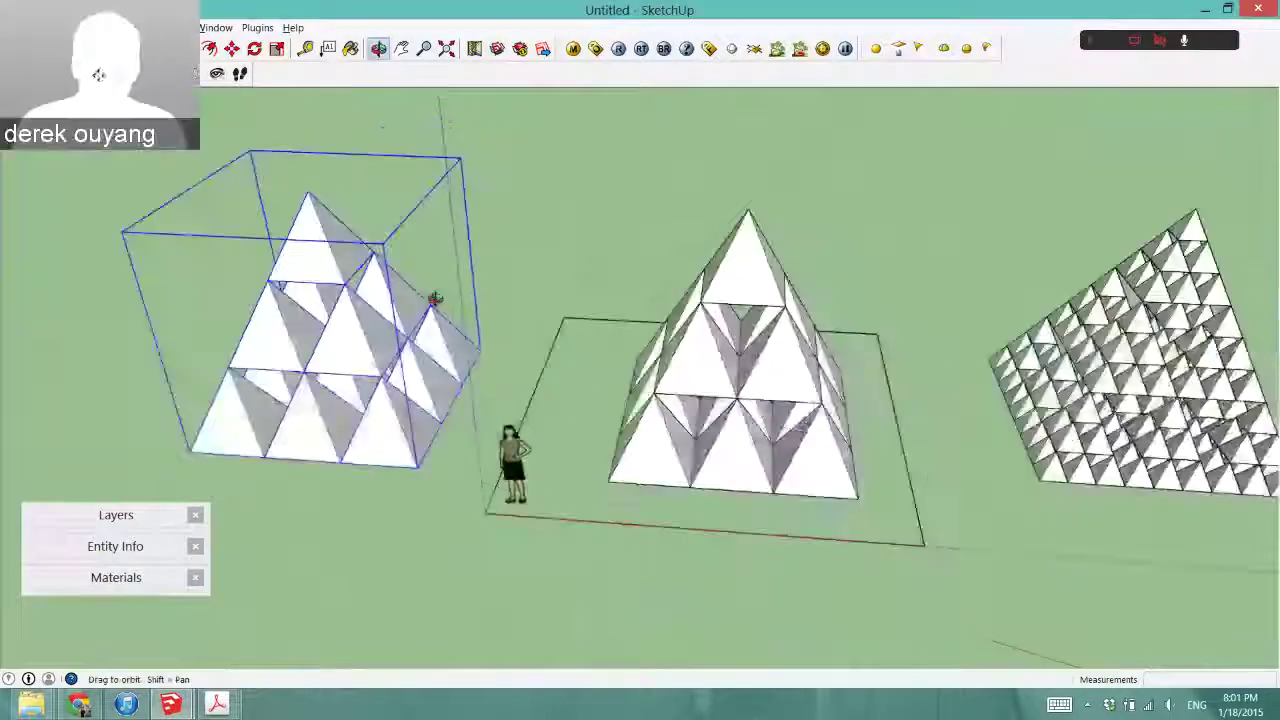
scroll(383, 371, down, 3)
scroll(548, 400, up, 5)
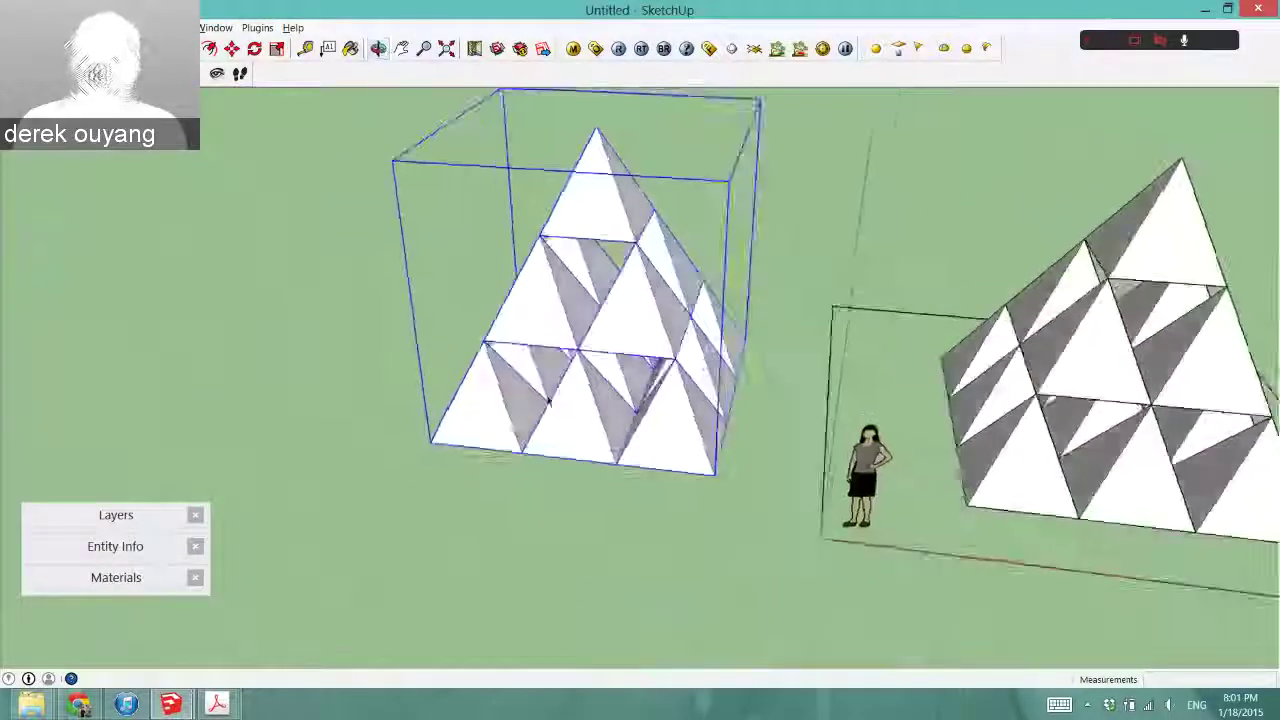
scroll(548, 400, down, 3)
scroll(592, 288, up, 2)
scroll(628, 383, up, 2)
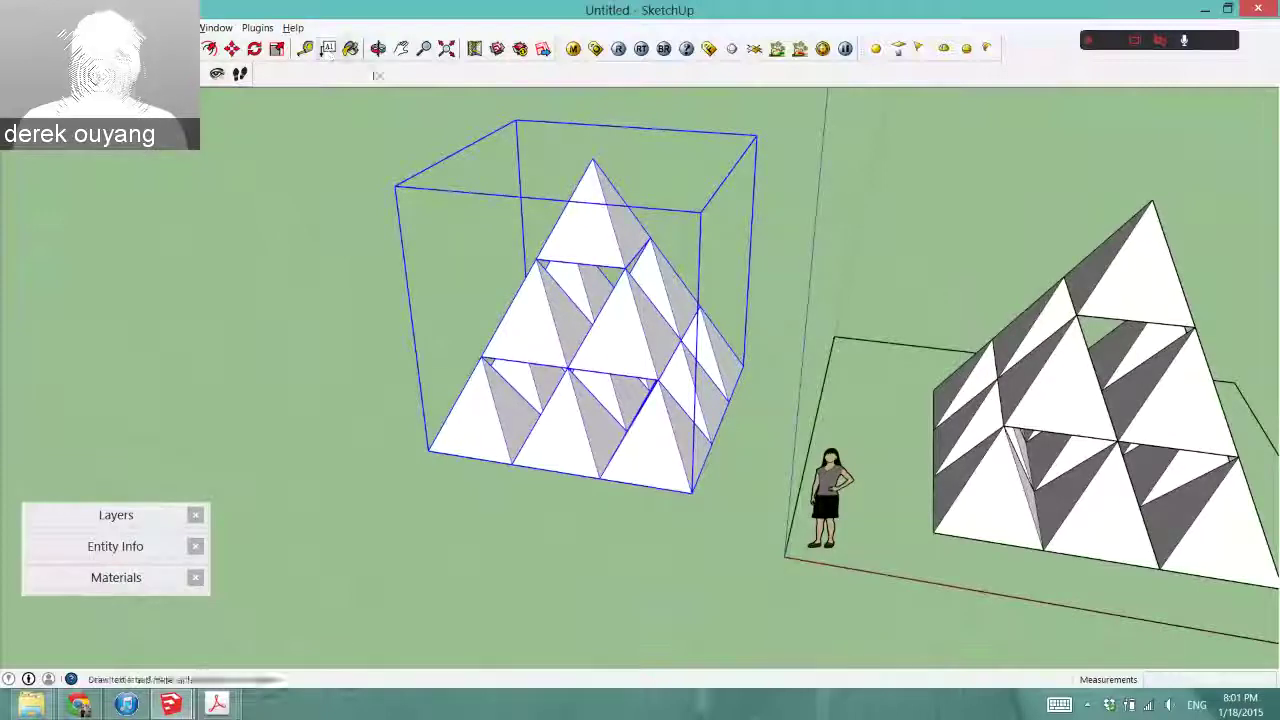
middle_drag(536, 375, 732, 424)
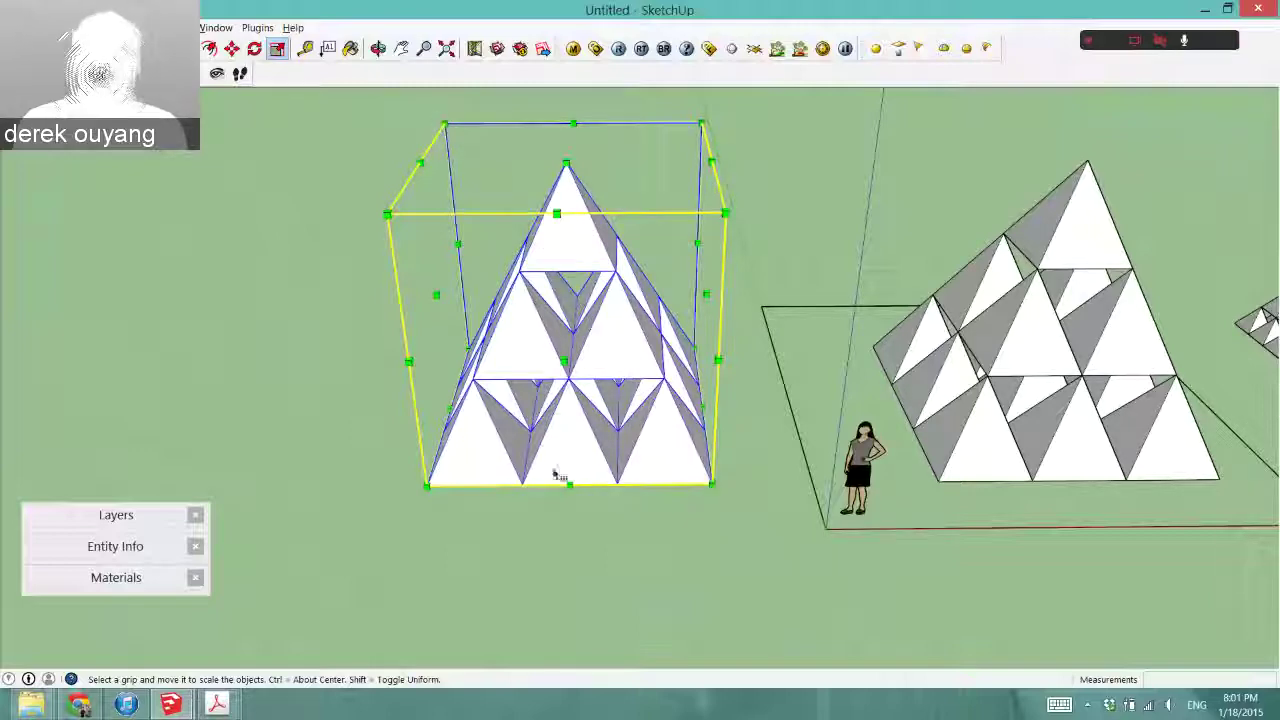
middle_drag(540, 447, 193, 173)
click(22, 48)
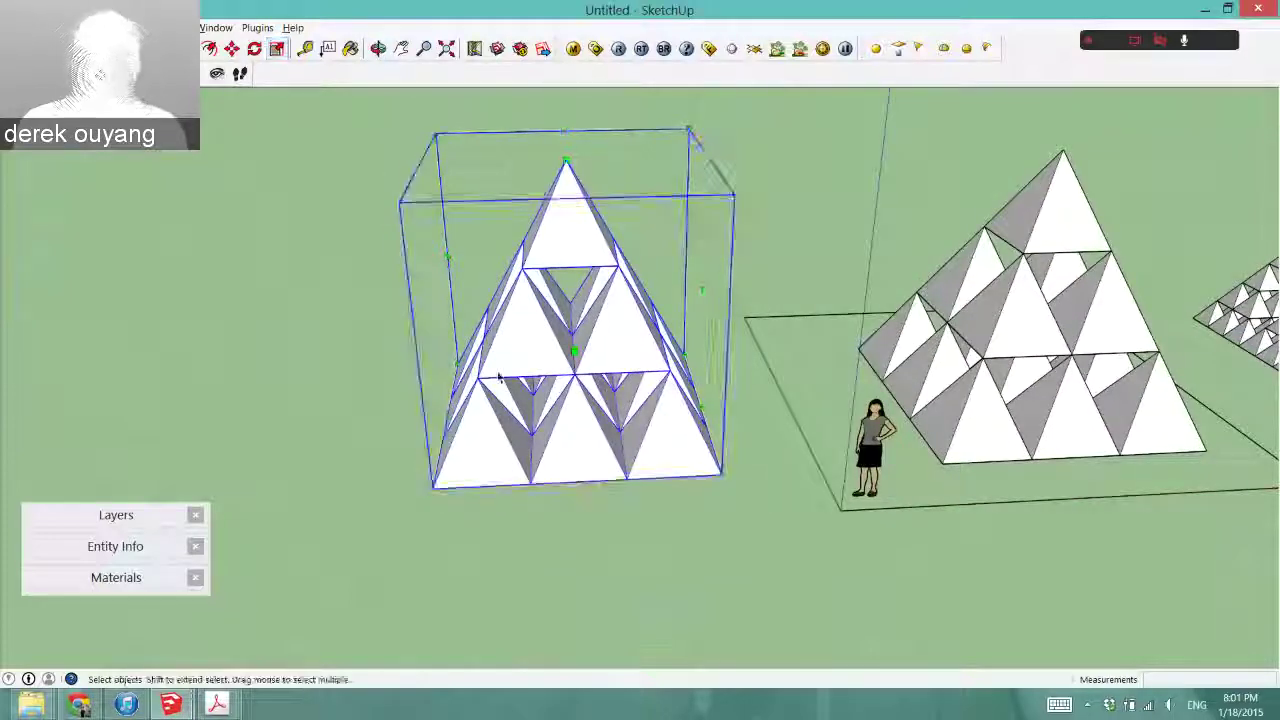
- Move the copied group by its base corner onto the matching second-level tip of the original, at the cap pyramid's base corner
scroll(501, 377, down, 3)
middle_drag(501, 377, 531, 365)
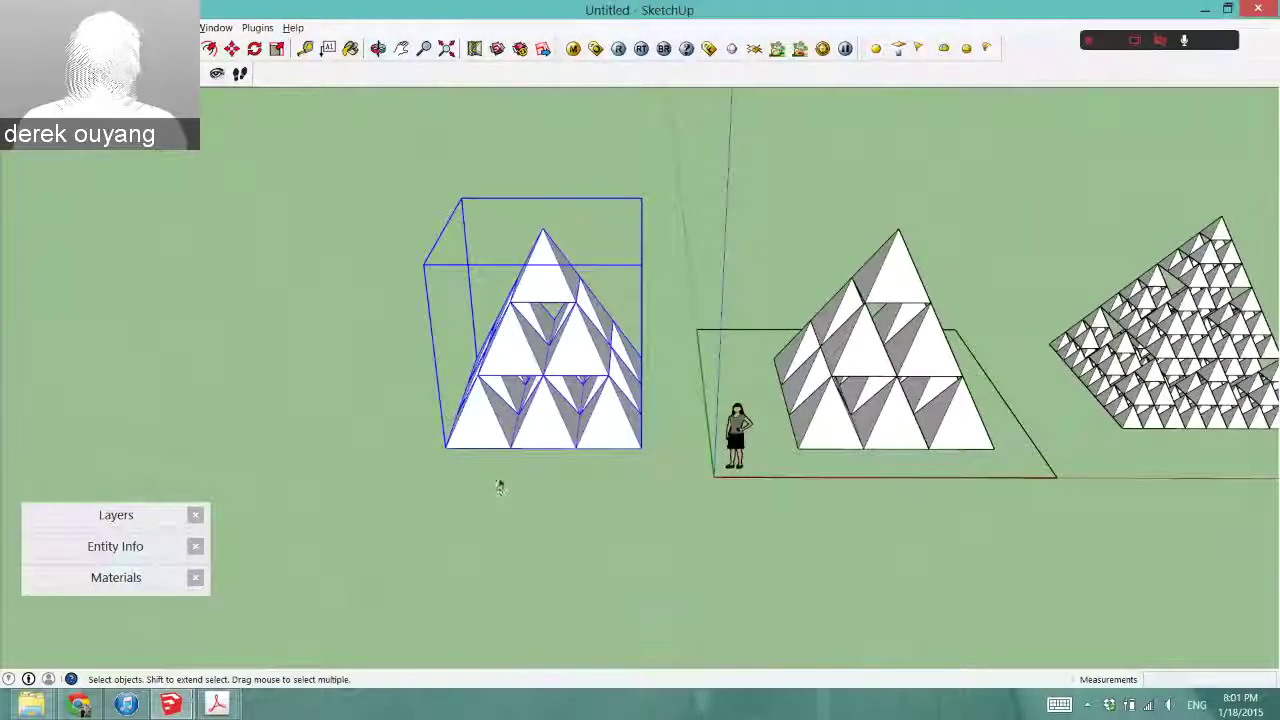
click(443, 447)
scroll(930, 258, up, 3)
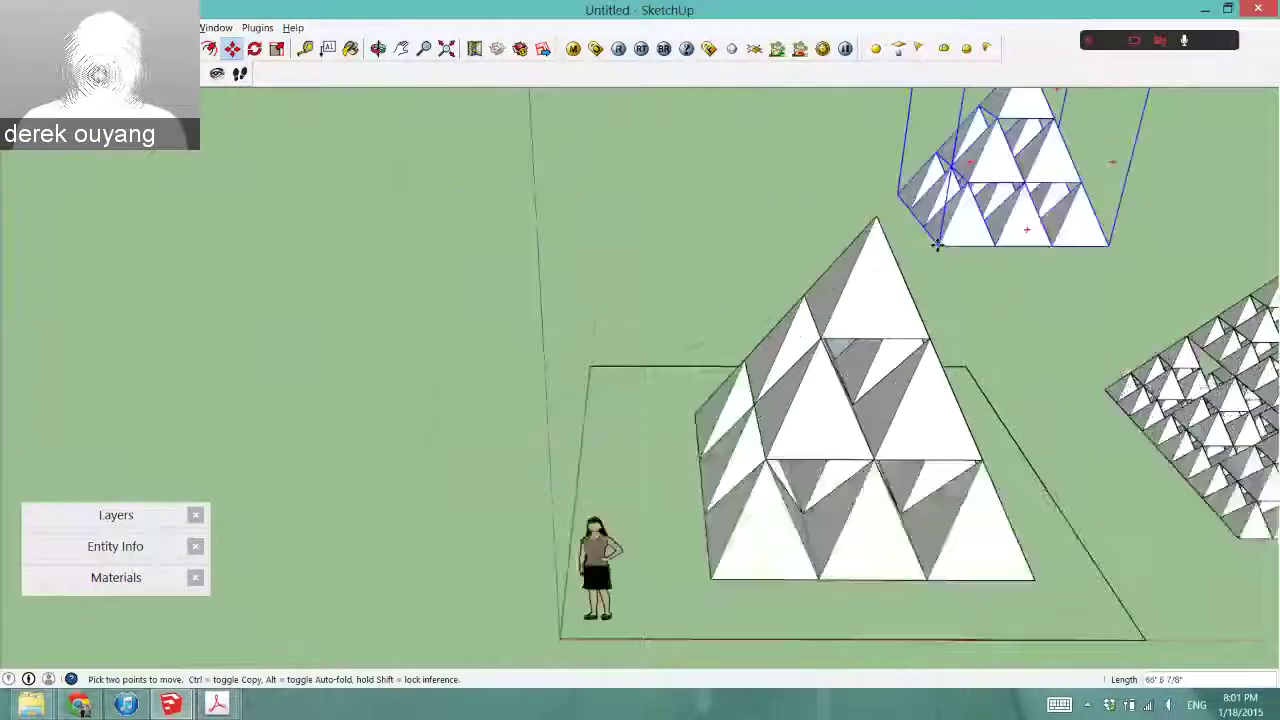
scroll(930, 258, up, 3)
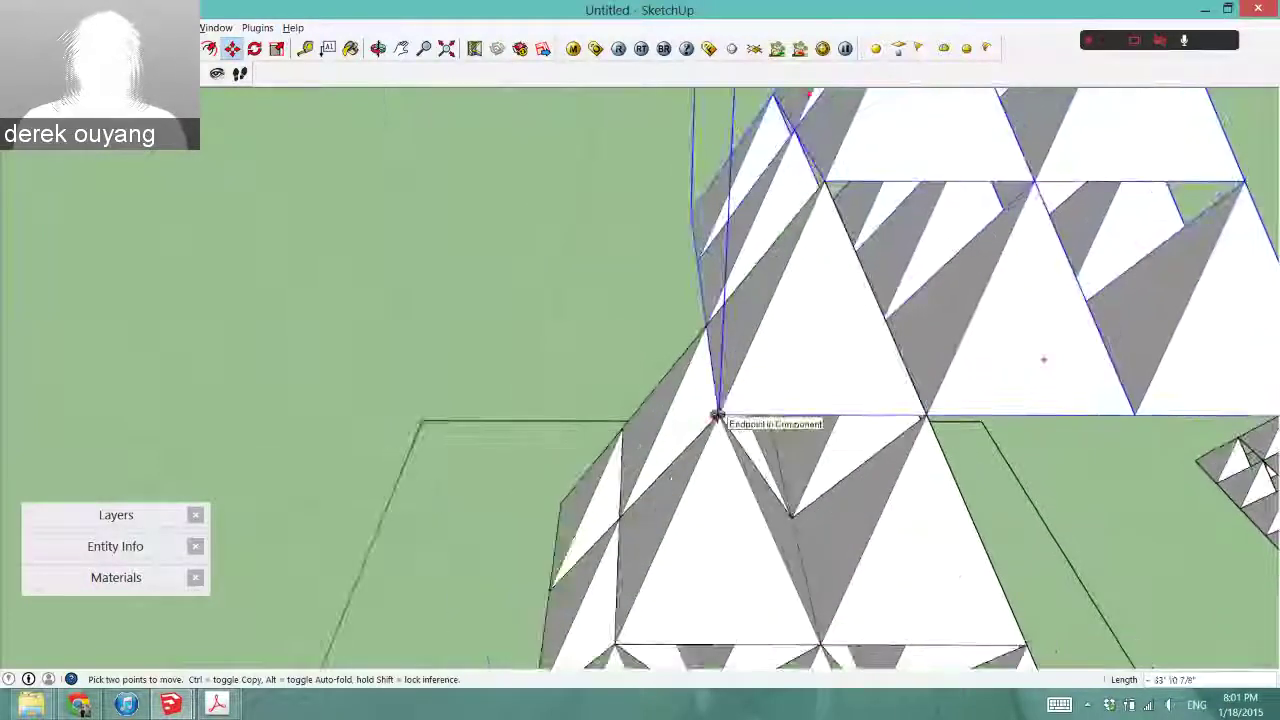
middle_drag(720, 417, 832, 350)
click(651, 370)
scroll(728, 281, down, 2)
scroll(802, 400, down, 5)
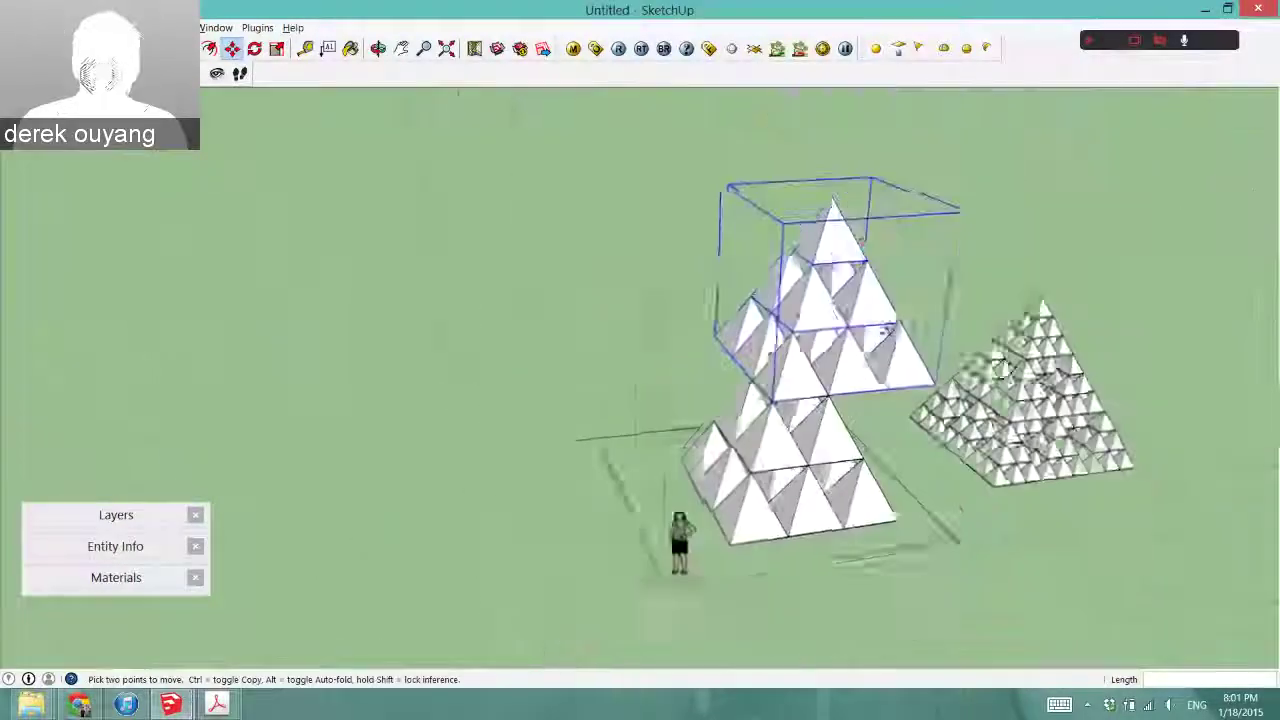
- Scale the moved group along red and green to about 0.33, snapping its base corner to the opposite second-level tip
middle_drag(880, 385, 760, 429)
scroll(746, 335, up, 2)
key(s)
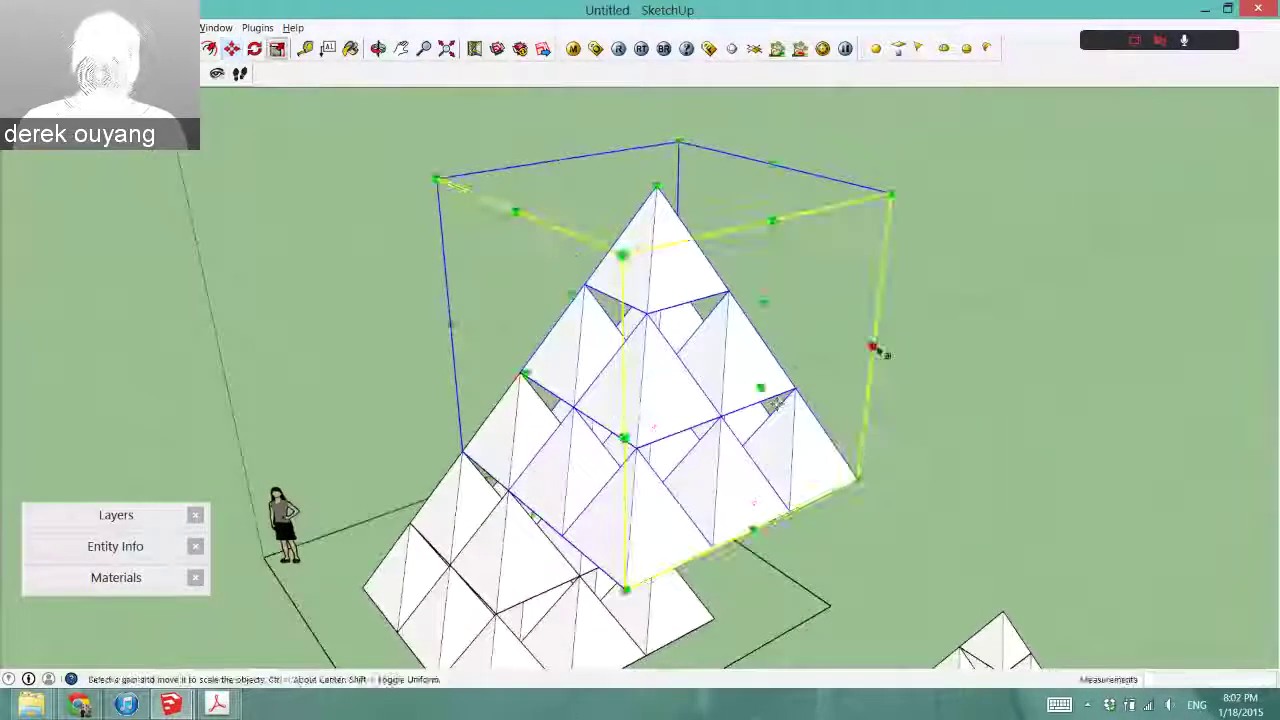
middle_drag(588, 416, 787, 348)
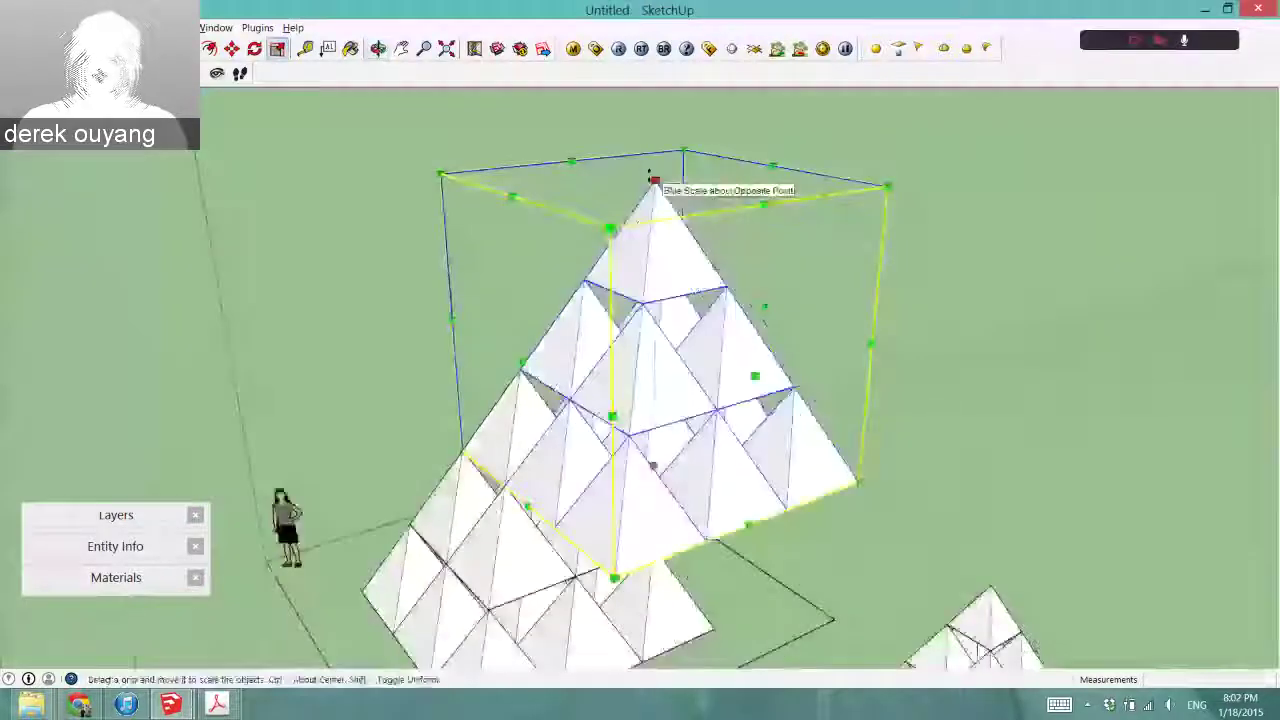
drag(874, 347, 779, 343)
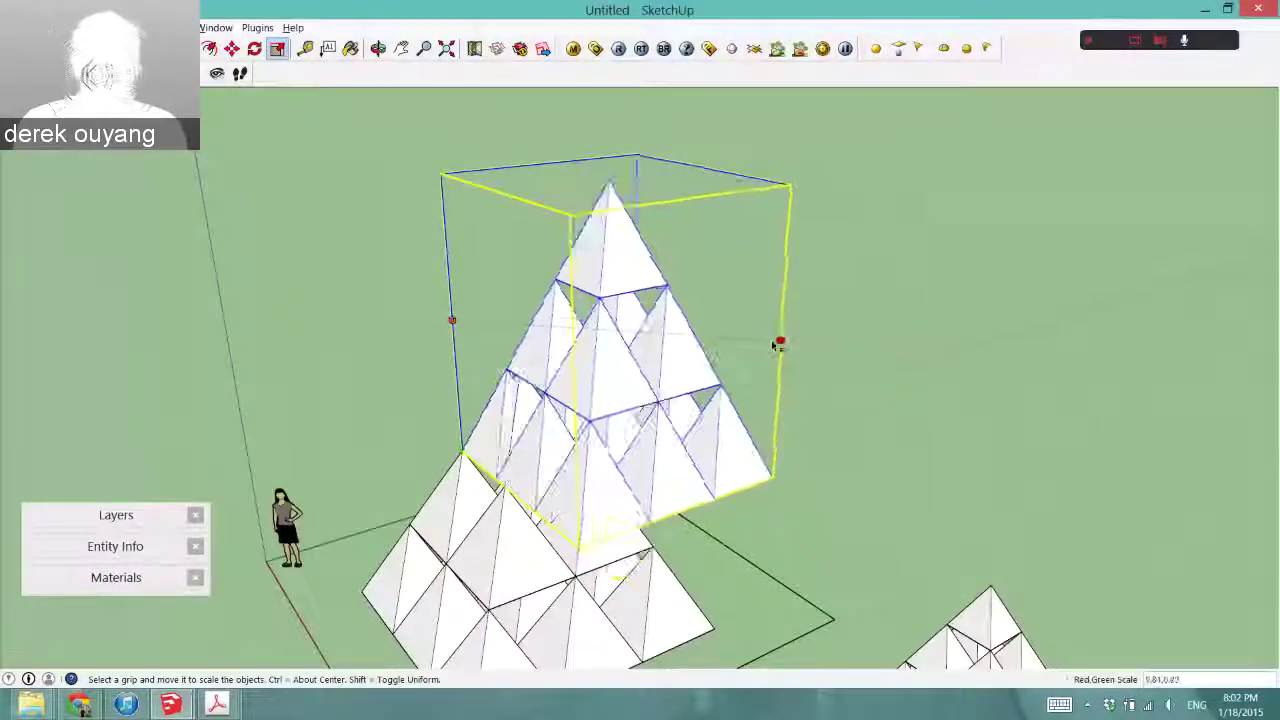
middle_drag(729, 330, 608, 484)
scroll(610, 484, up, 5)
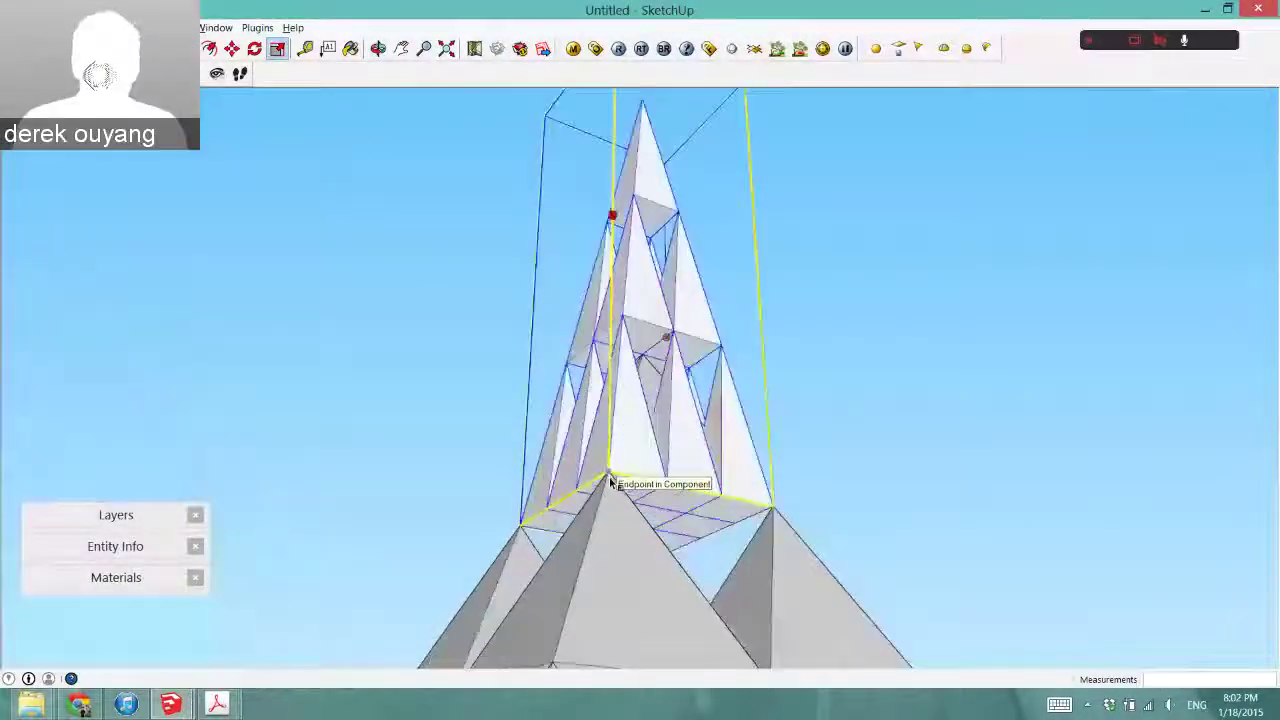
scroll(610, 482, up, 3)
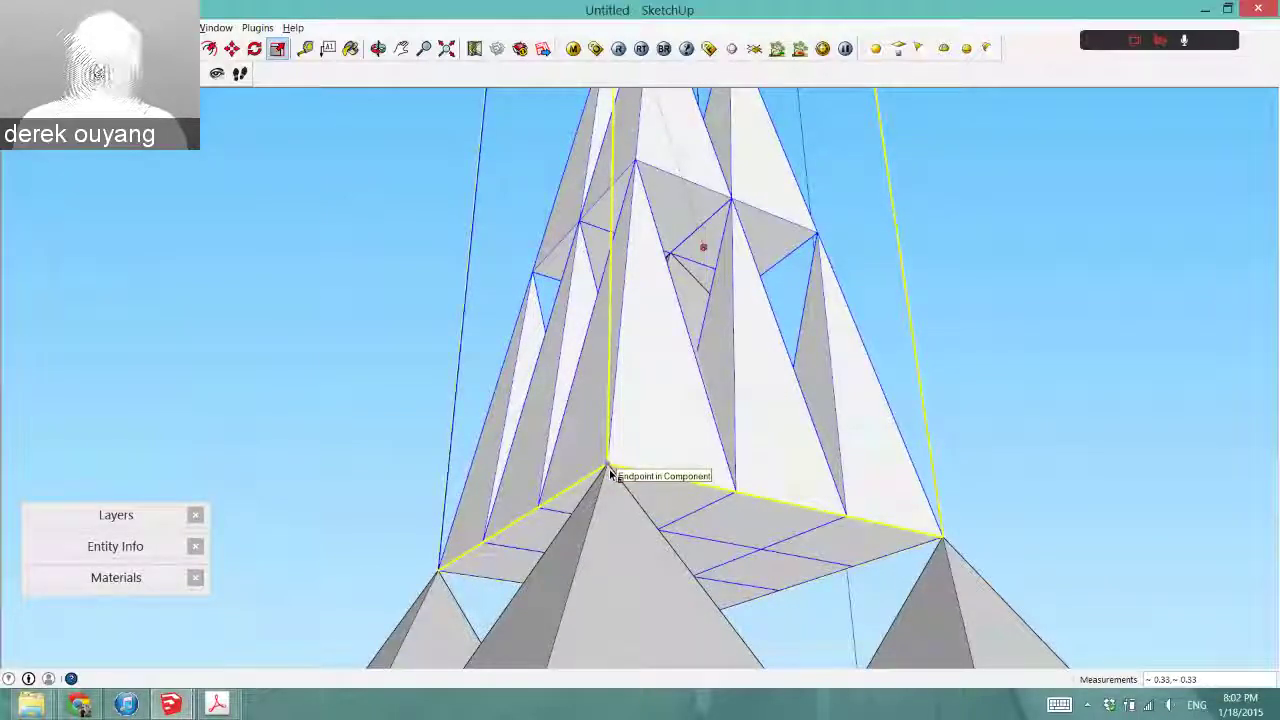
scroll(610, 475, down, 6)
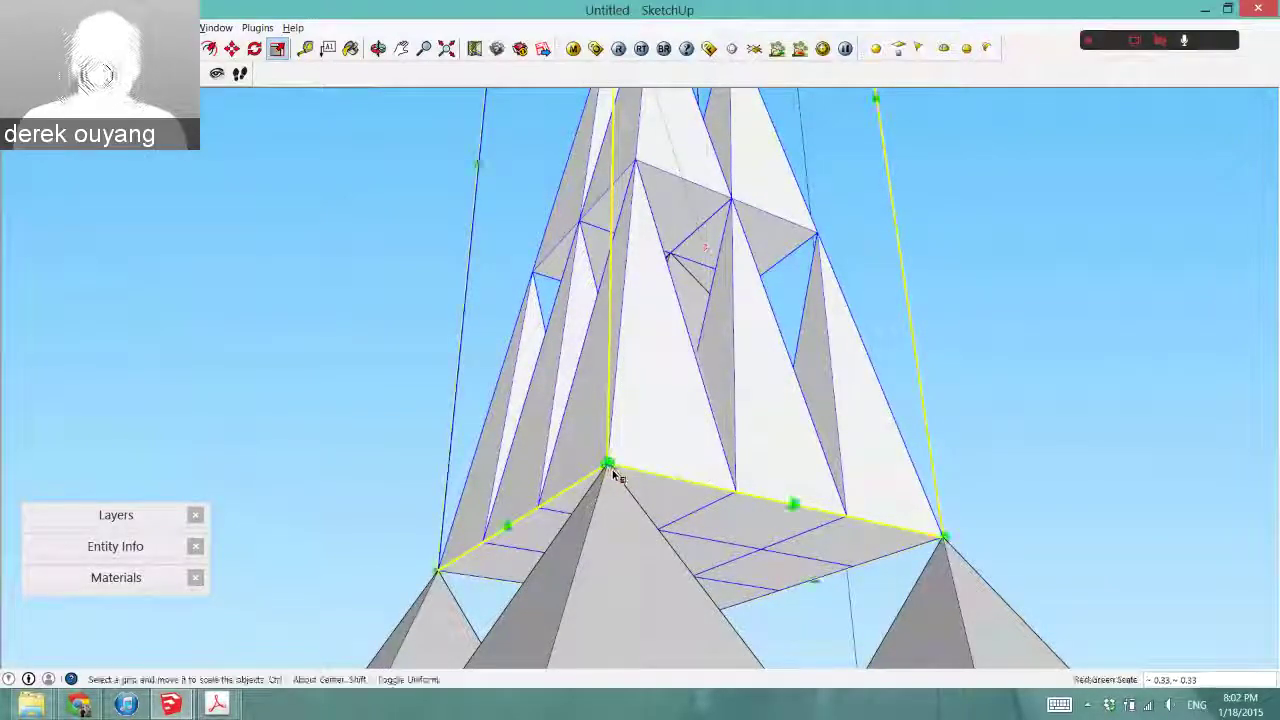
- Scale the narrowed group's height along the blue axis to about 0.33
middle_drag(612, 470, 700, 357)
key(s)
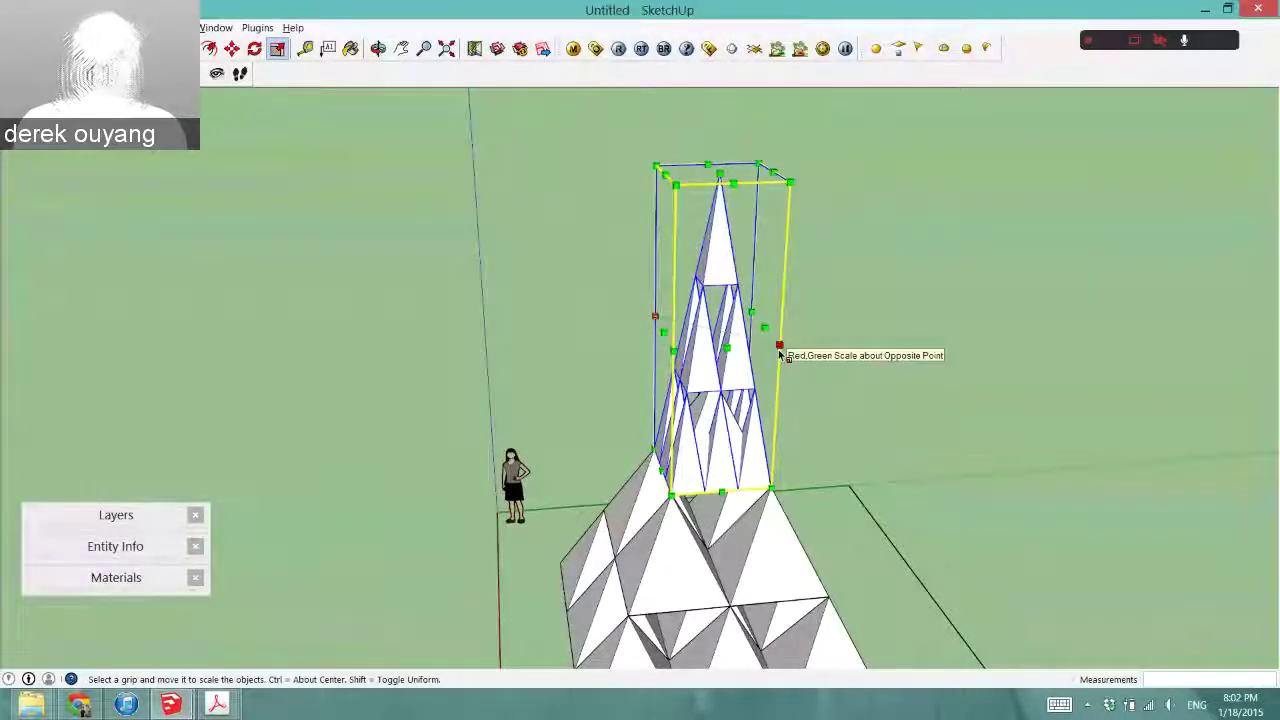
middle_drag(780, 355, 771, 286)
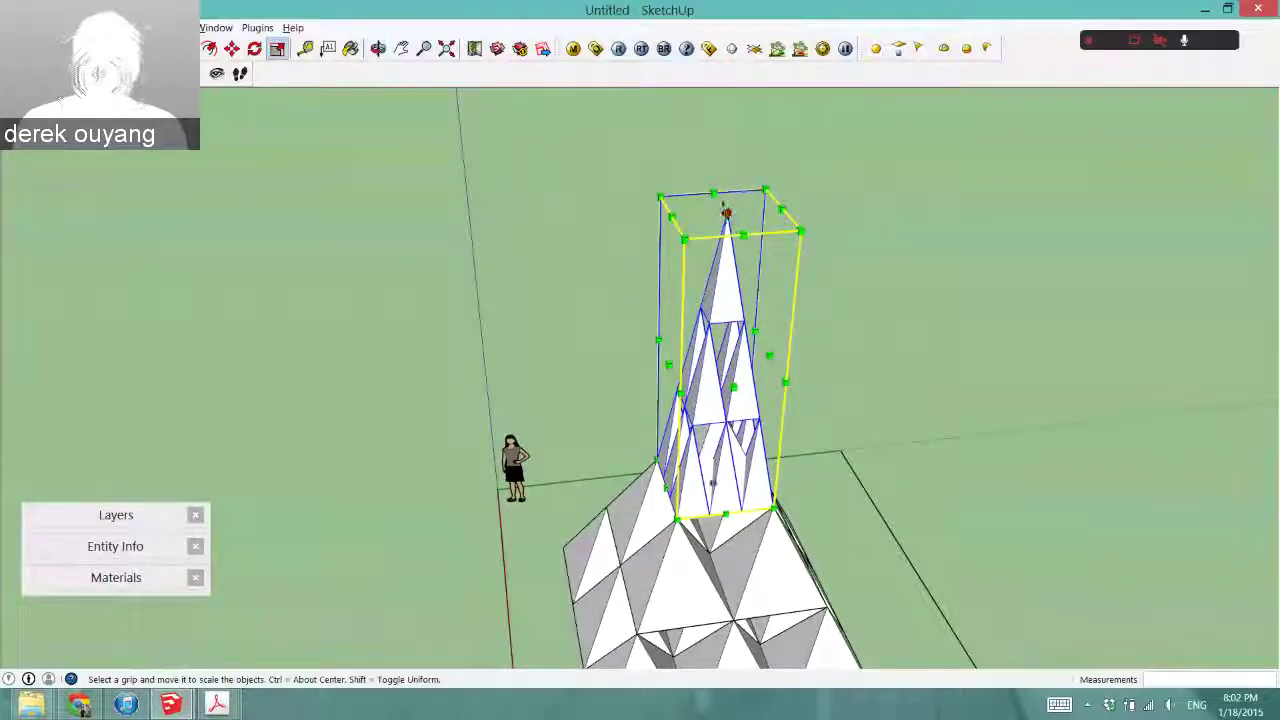
drag(726, 212, 721, 333)
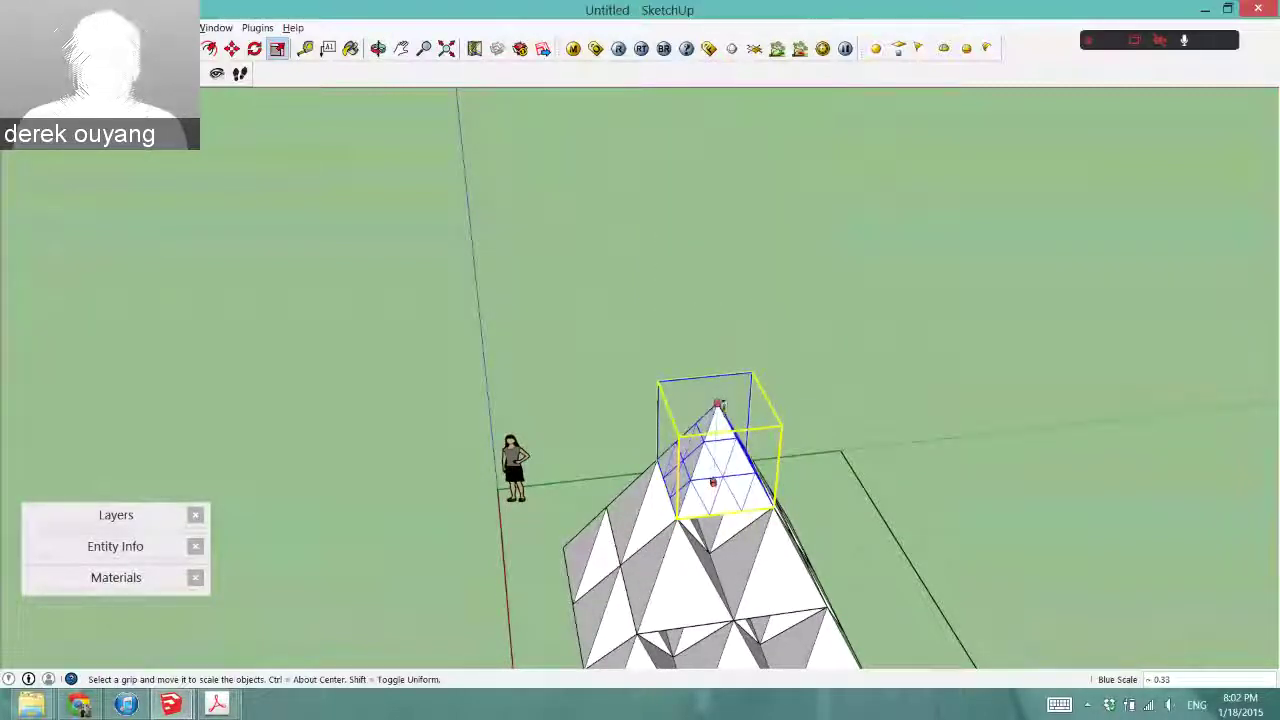
- Move the scaled-down stack group off the large stack into the empty space beside it
click(717, 404)
middle_drag(650, 458, 885, 466)
scroll(810, 460, down, 4)
key(m)
click(783, 455)
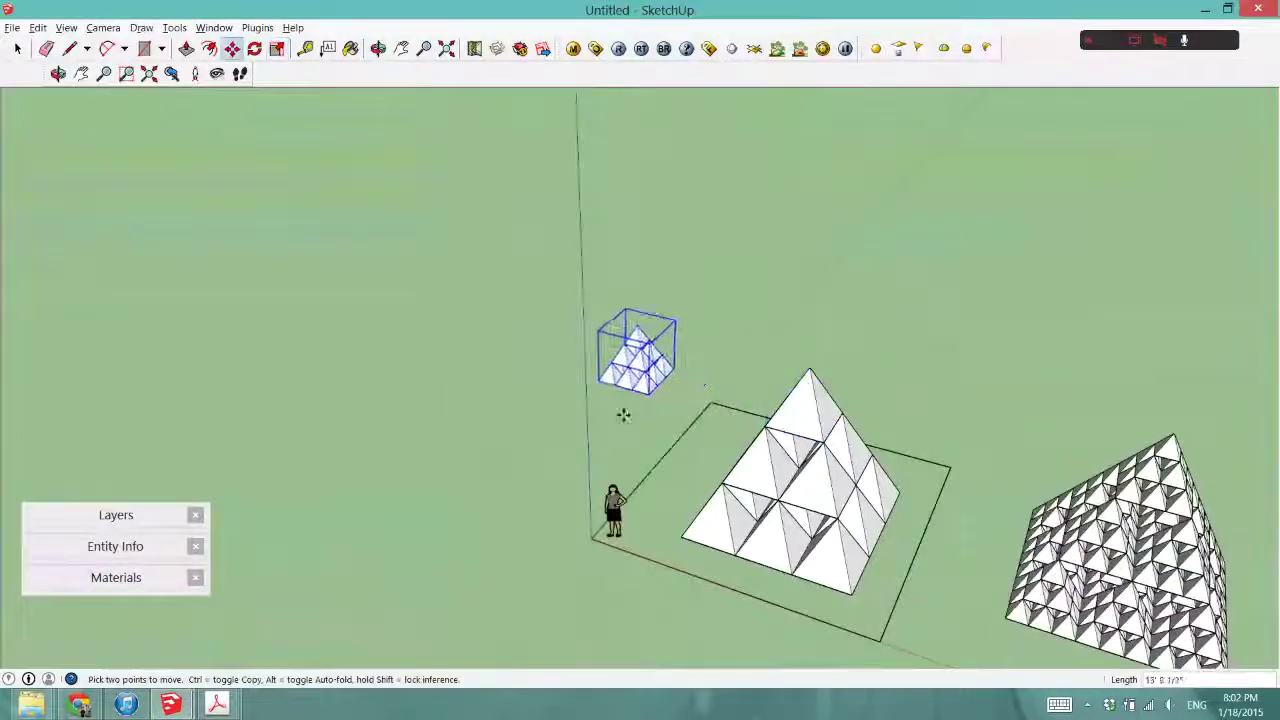
scroll(850, 415, up, 2)
scroll(789, 446, up, 1)
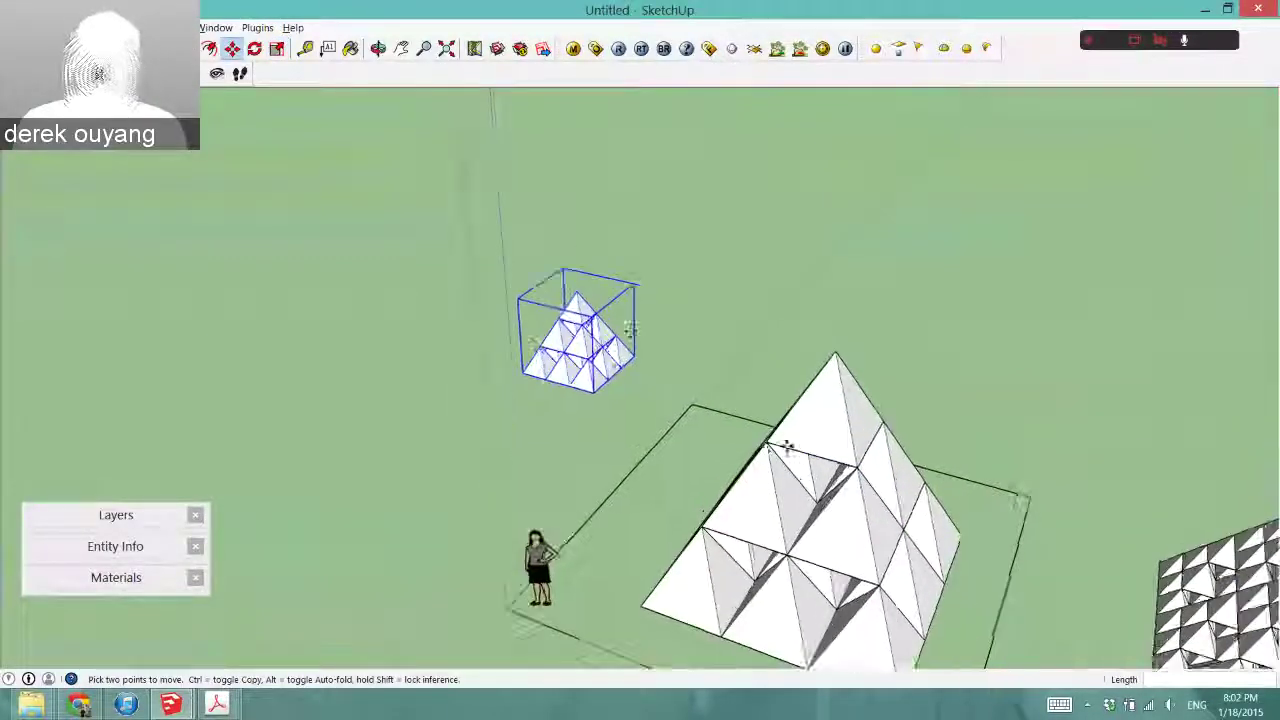
scroll(650, 320, down, 1)
scroll(800, 485, up, 2)
mouse_move(760, 494)
middle_down()
mouse_move(634, 406)
mouse_move(520, 230)
mouse_move(535, 338)
middle_up()
scroll(520, 230, down, 2)
scroll(712, 362, up, 2)
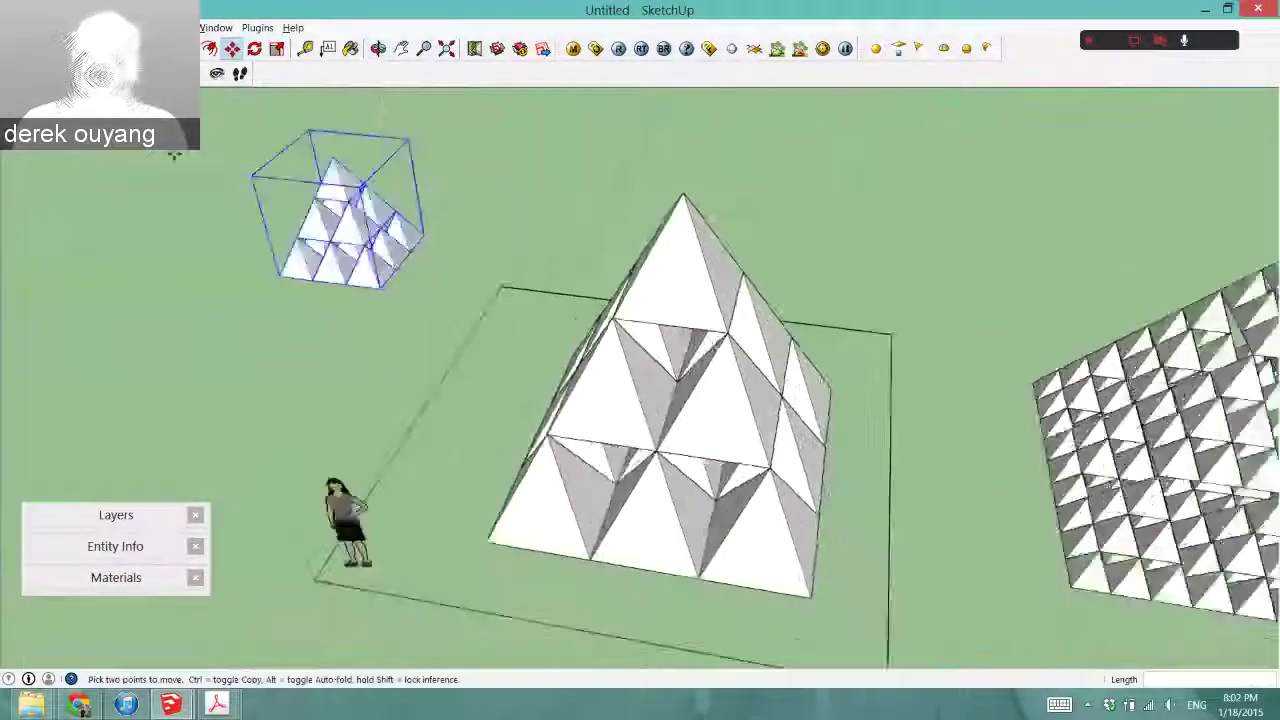
key(space)
click(686, 300)
double_click(695, 292)
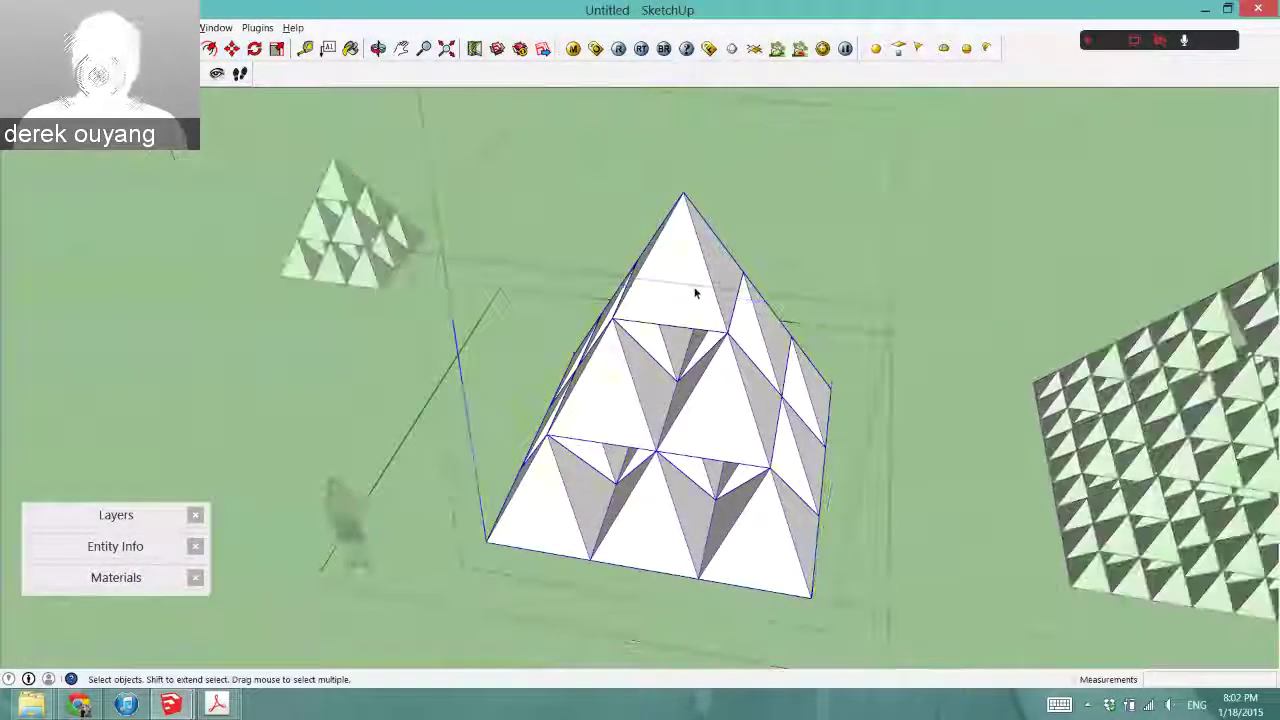
click(695, 292)
middle_drag(723, 357, 440, 272)
double_click(660, 251)
click(708, 254)
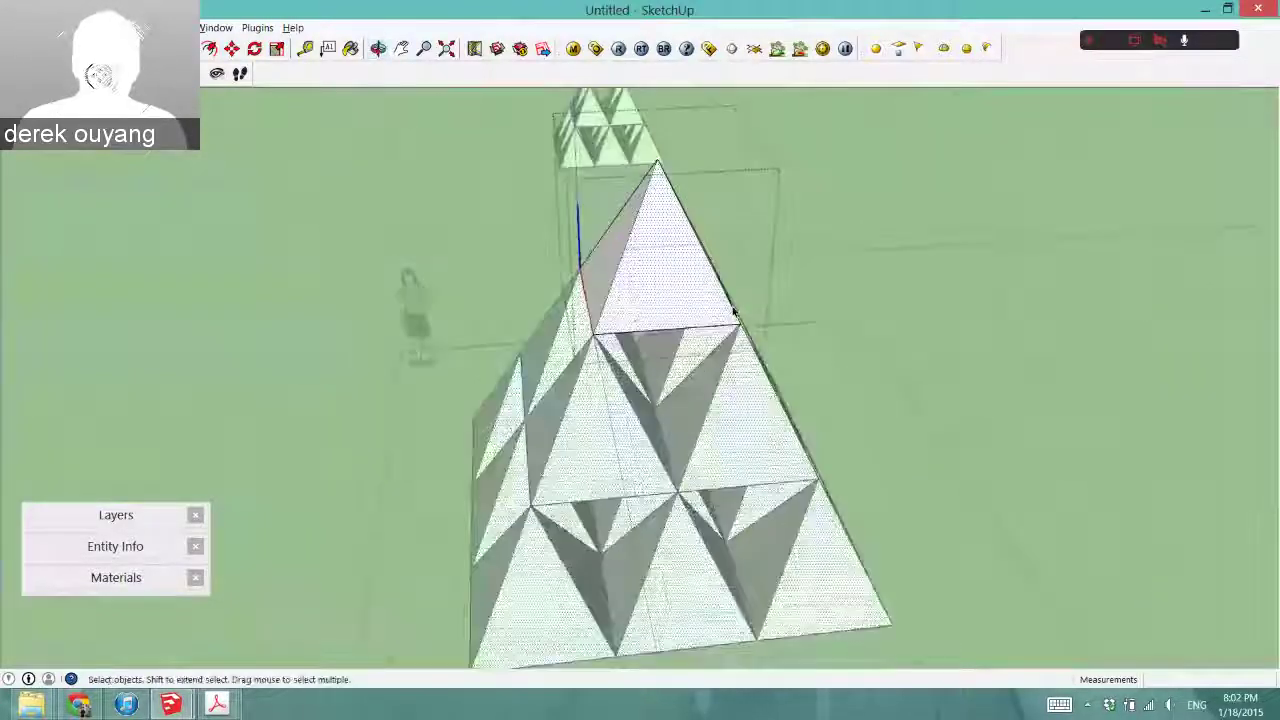
scroll(731, 309, up, 1)
middle_drag(566, 314, 682, 284)
scroll(690, 326, down, 3)
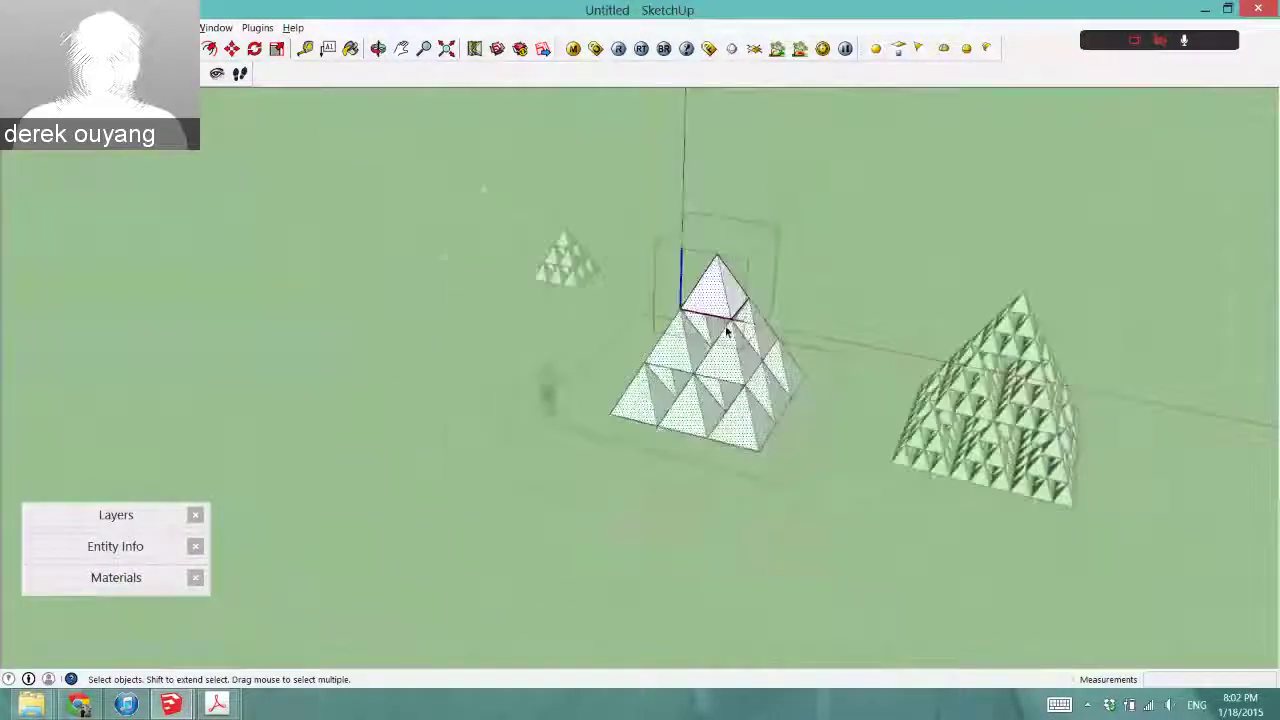
scroll(697, 286, up, 5)
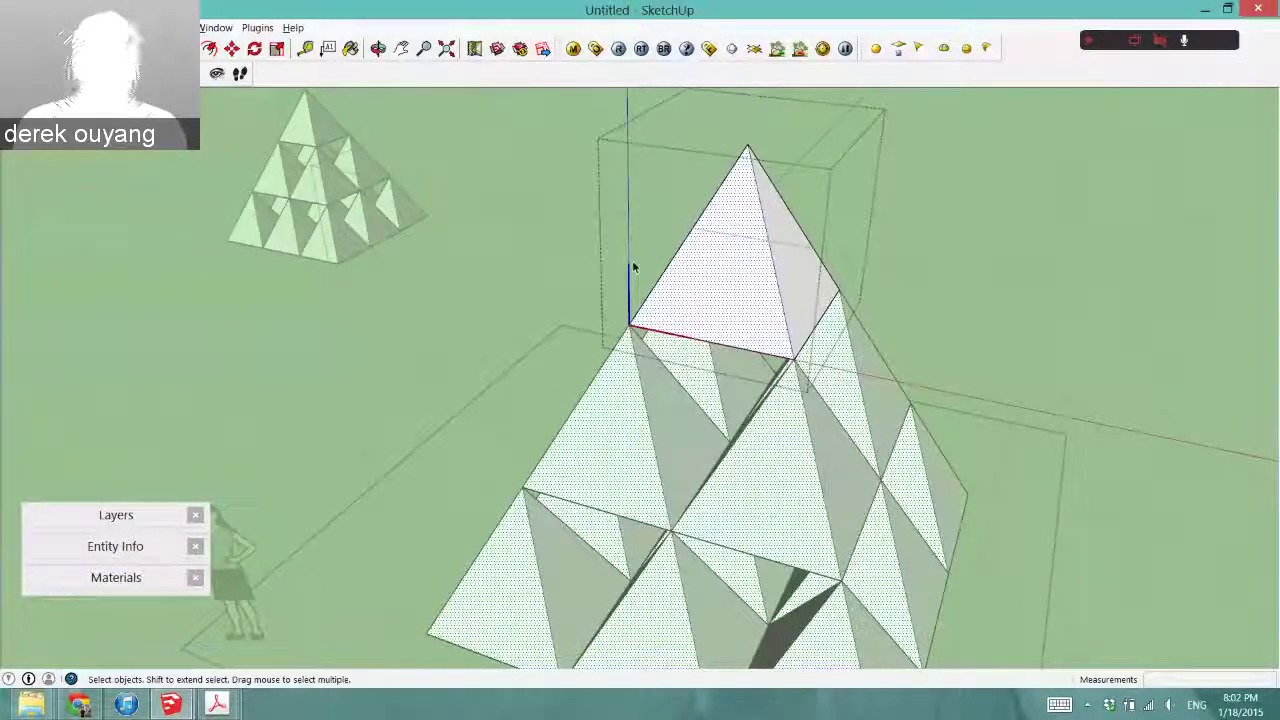
scroll(716, 280, down, 2)
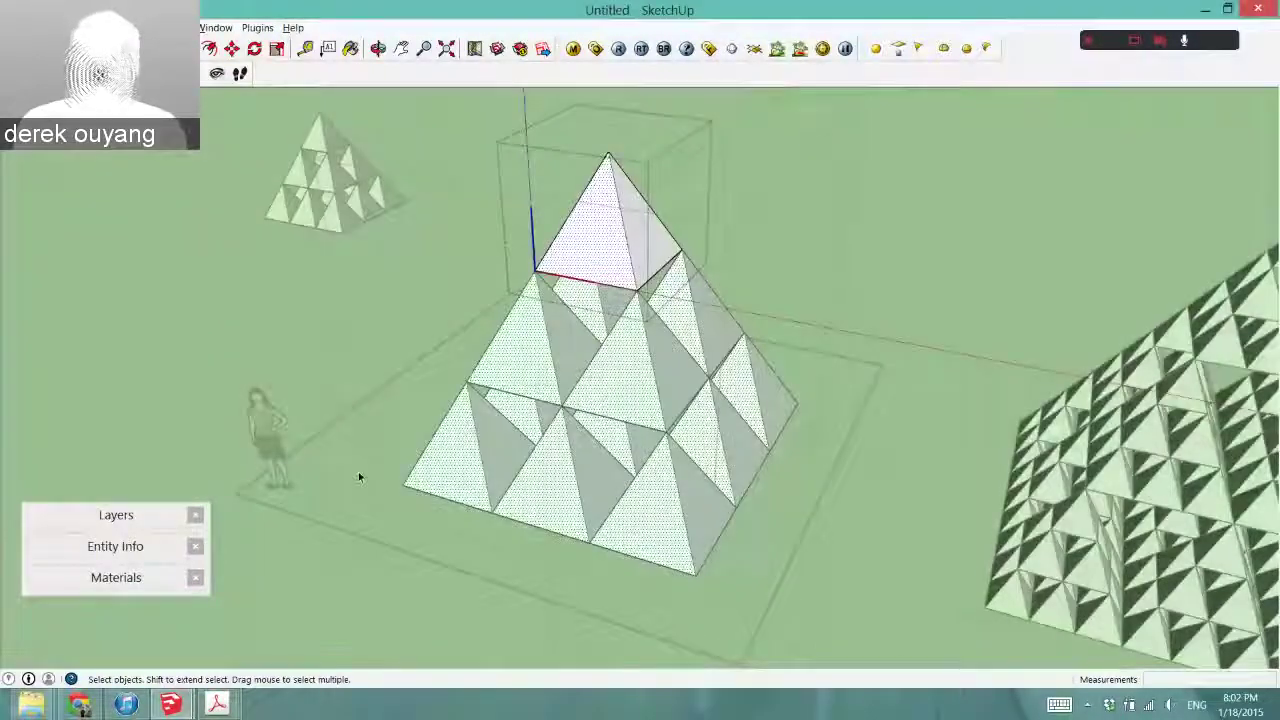
key(Escape)
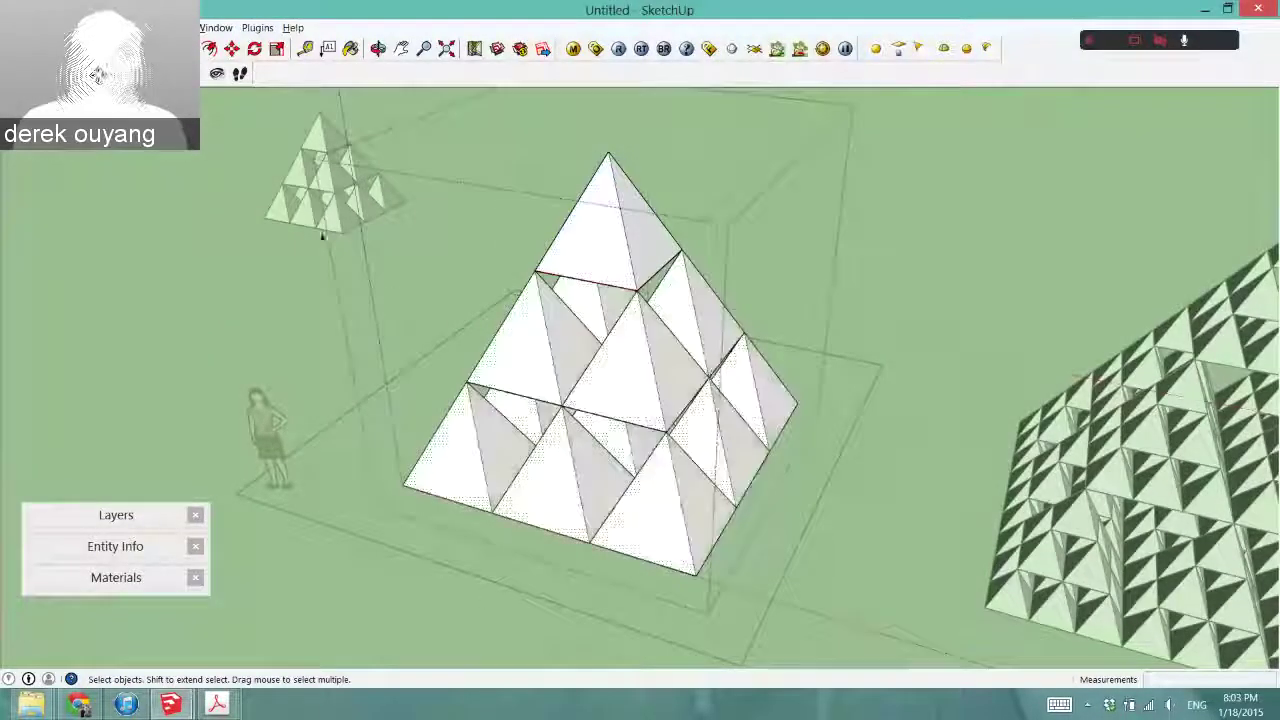
click(376, 231)
- Select the scaled-down stack group beside the large stack and copy it to the clipboard
click(328, 183)
middle_drag(328, 183, 522, 222)
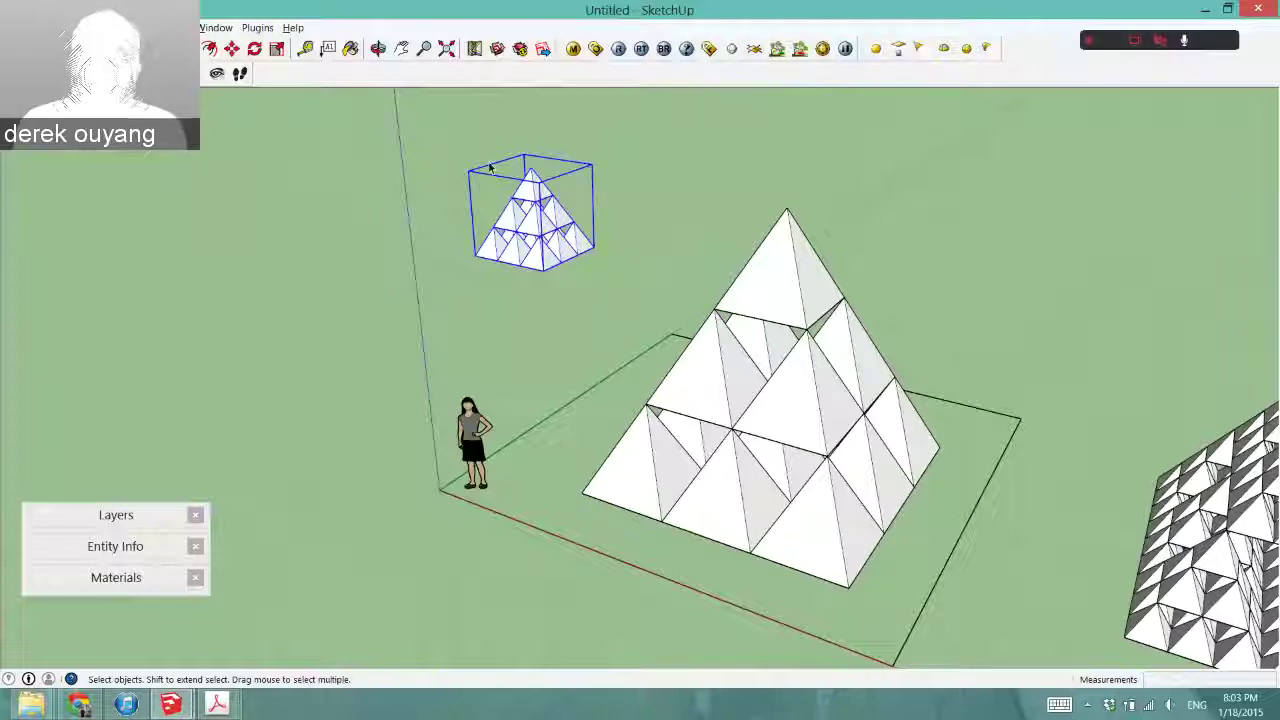
scroll(600, 271, up, 2)
scroll(586, 294, down, 4)
scroll(734, 289, up, 1)
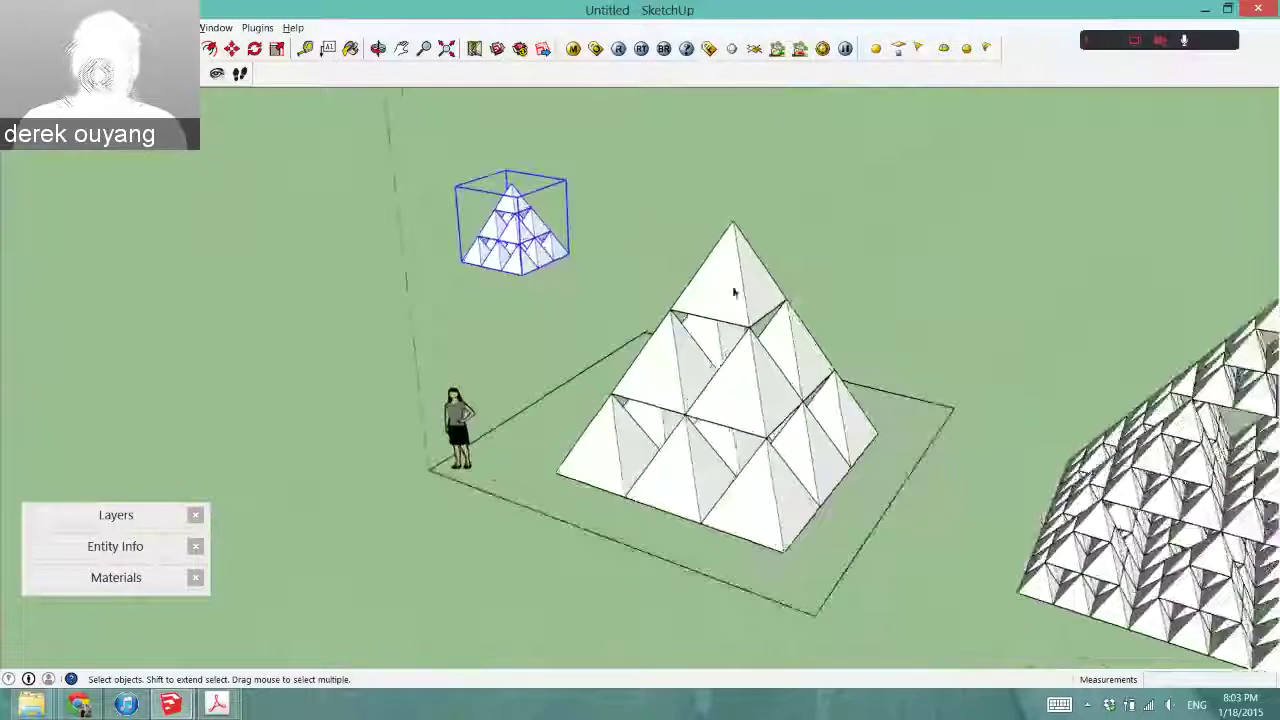
- Open the large stack group and its topmost pyramid component for editing
click(702, 407)
scroll(702, 350, up, 2)
double_click(703, 294)
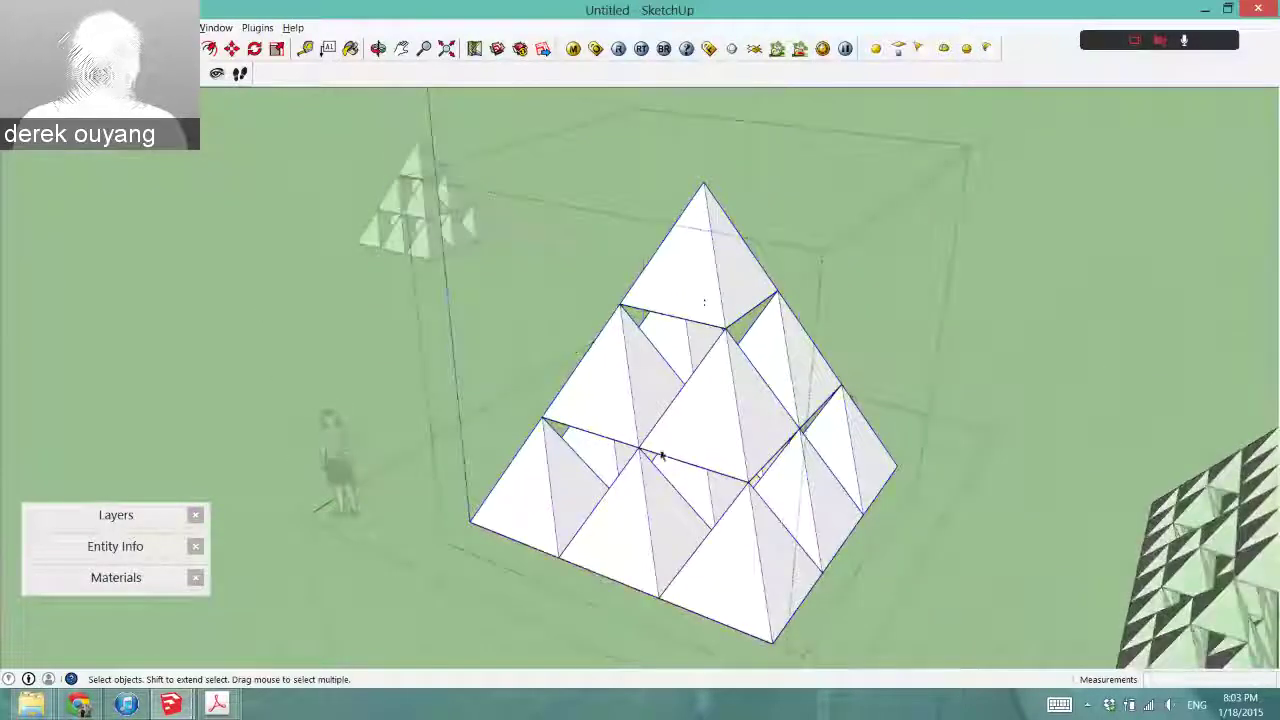
scroll(687, 328, up, 3)
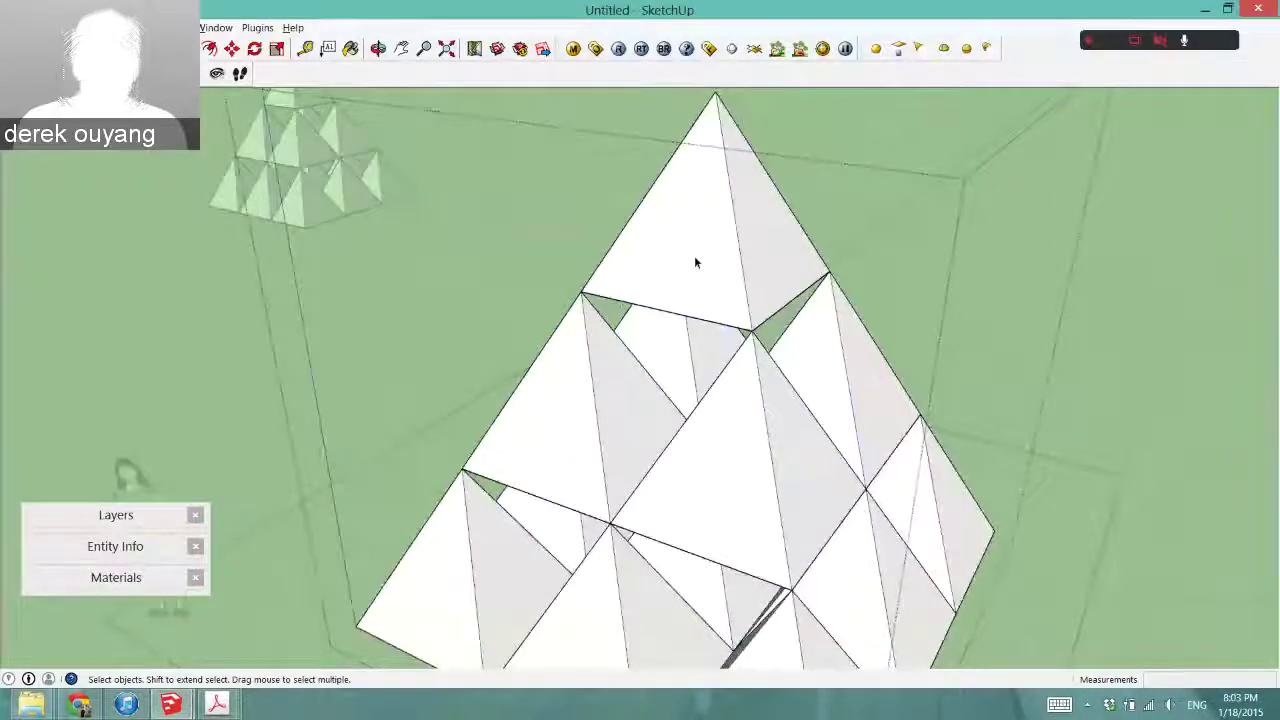
scroll(694, 255, down, 3)
double_click(694, 255)
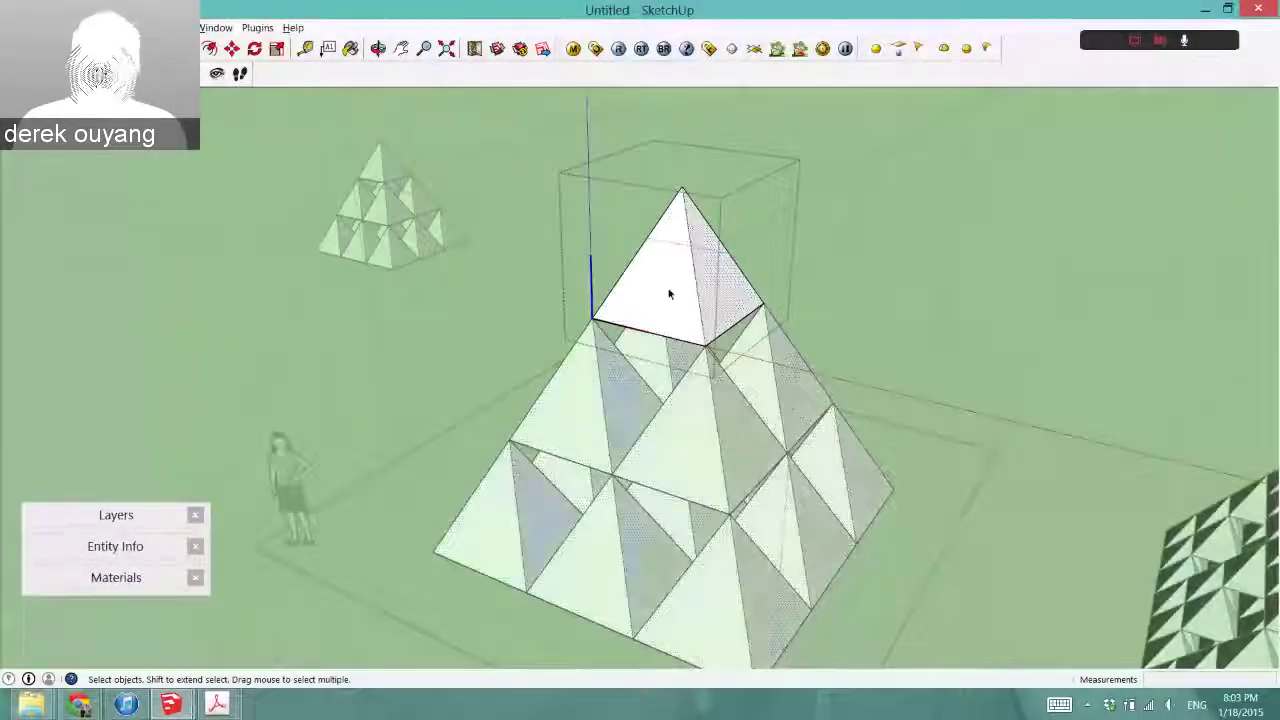
- Paste the copied small stack inside the open pyramid component, placing it just beside the single pyramid
scroll(671, 280, down, 3)
middle_drag(681, 297, 728, 291)
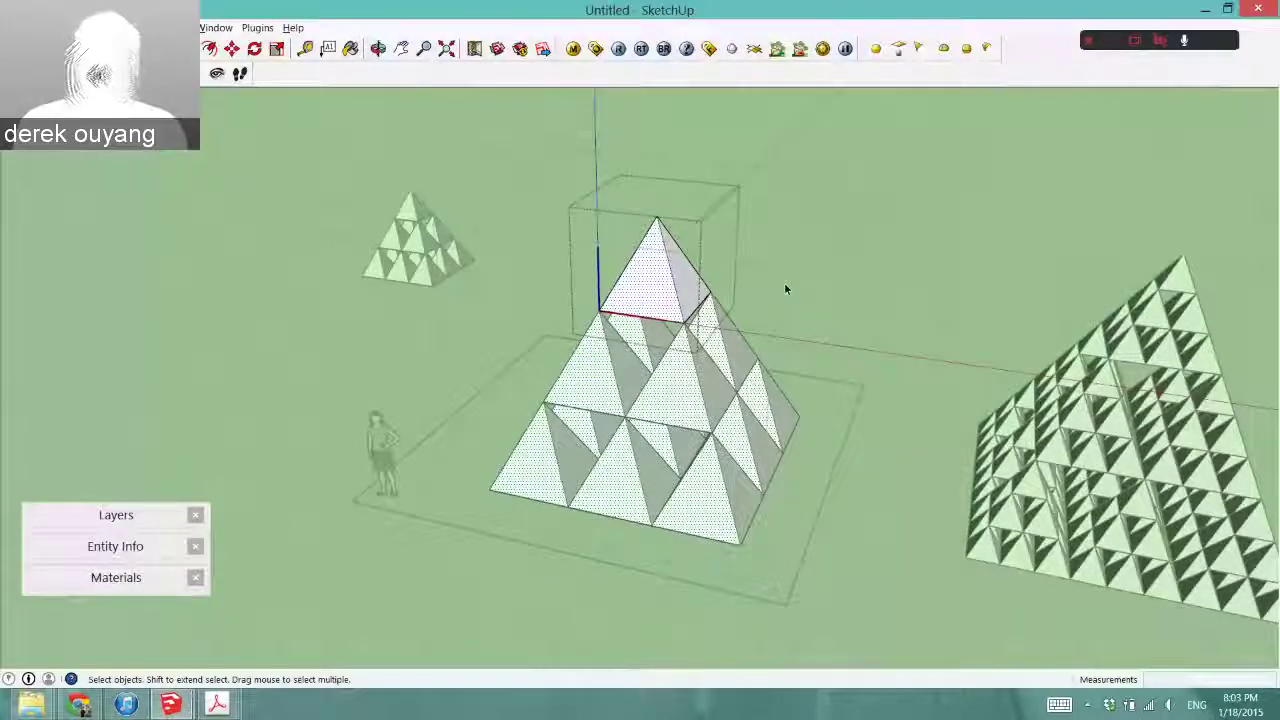
key(ctrl+v)
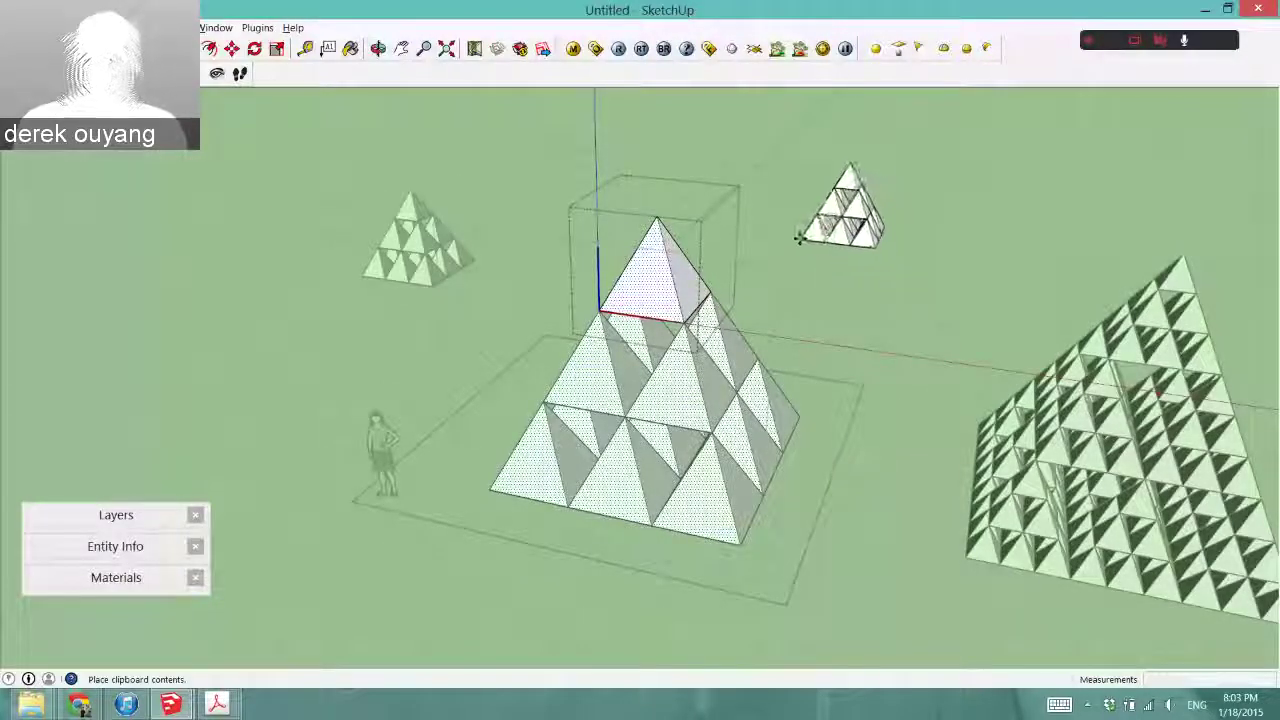
click(760, 392)
- Delete the original single pyramid's geometry inside the component, leaving only the pasted stack, and exit component and group editing
scroll(758, 371, up, 3)
middle_drag(758, 371, 680, 388)
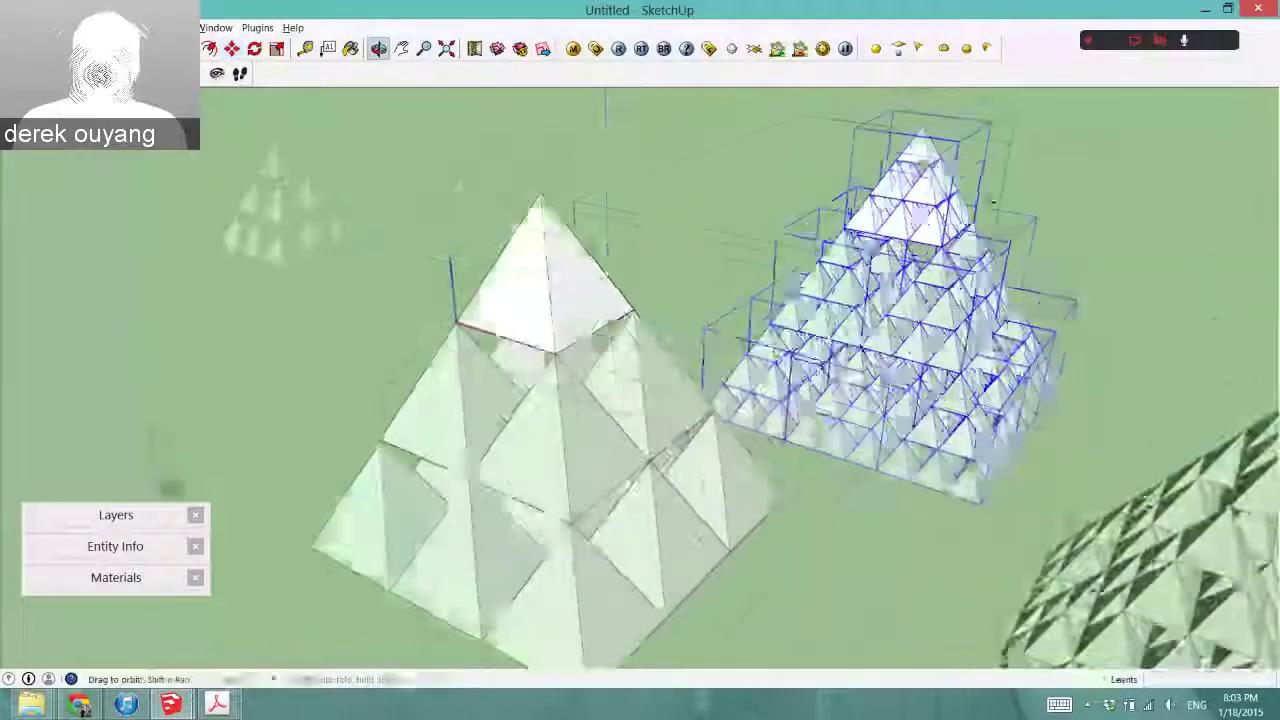
scroll(1160, 221, down, 1)
scroll(458, 280, down, 1)
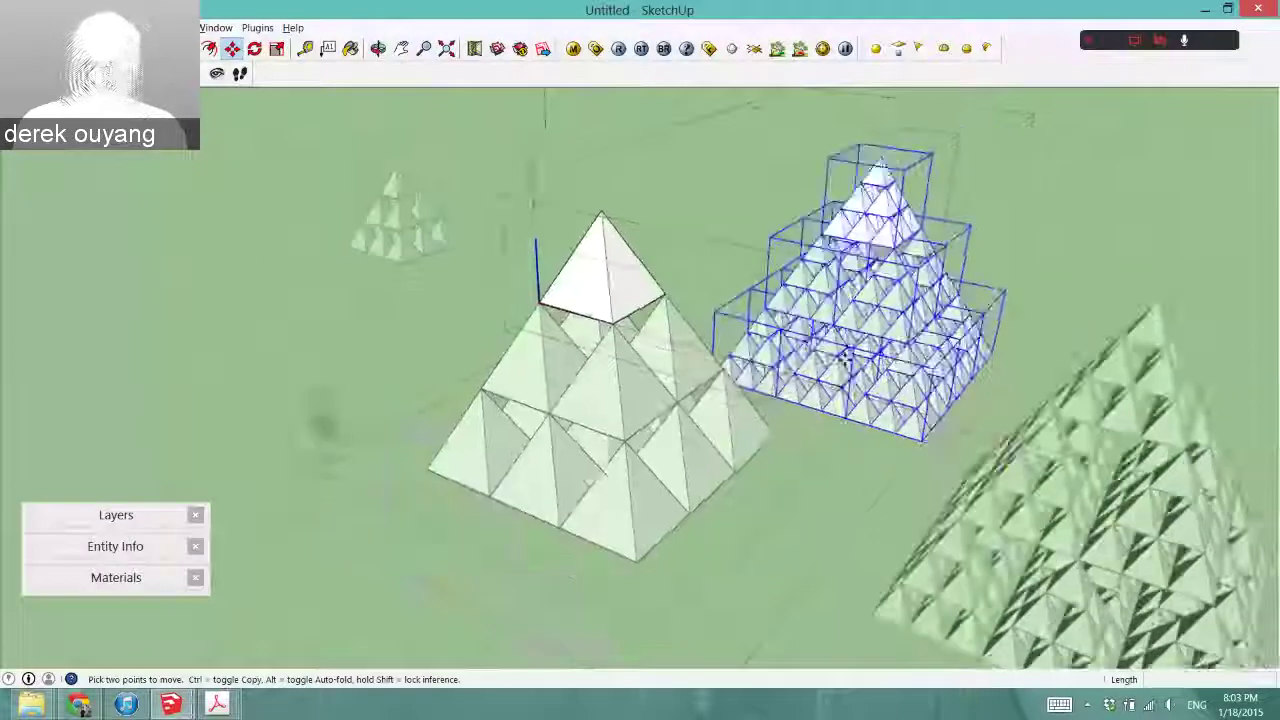
mouse_move(850, 350)
middle_down()
mouse_move(734, 357)
mouse_move(850, 365)
middle_up()
scroll(600, 369, down, 1)
middle_drag(630, 390, 693, 422)
scroll(760, 330, up, 3)
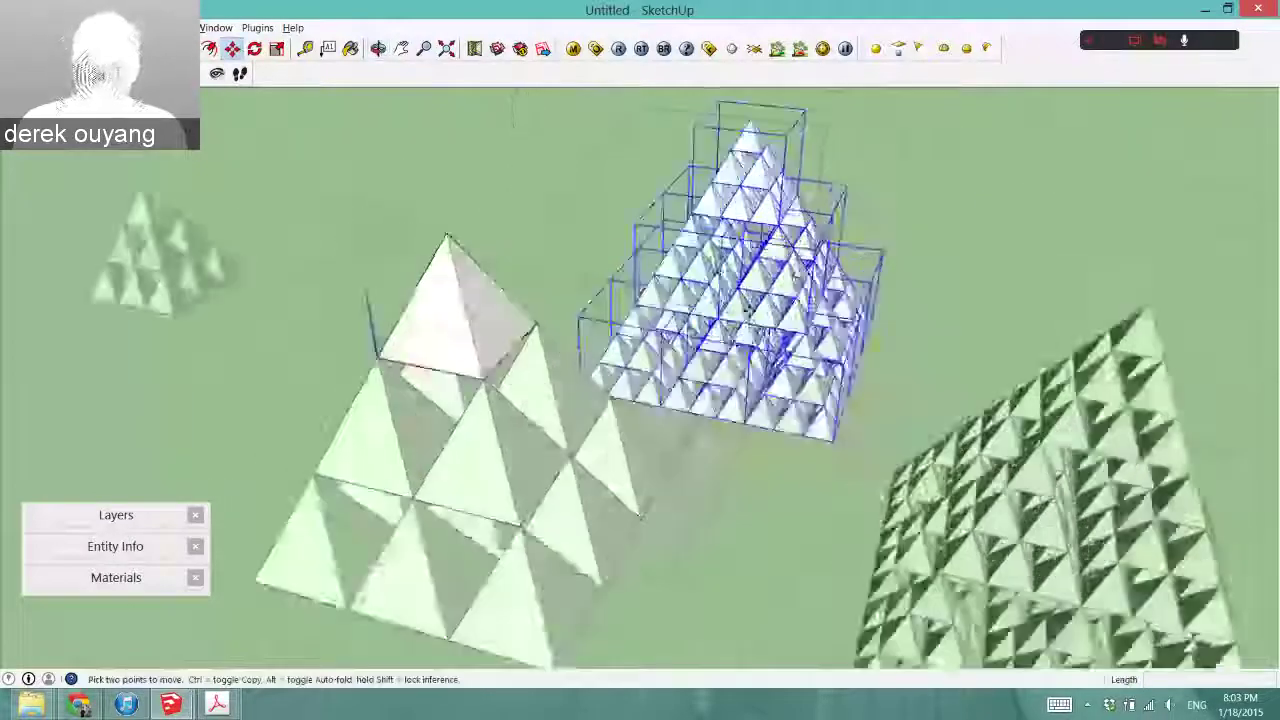
middle_drag(760, 330, 762, 285)
click(20, 48)
triple_click(455, 315)
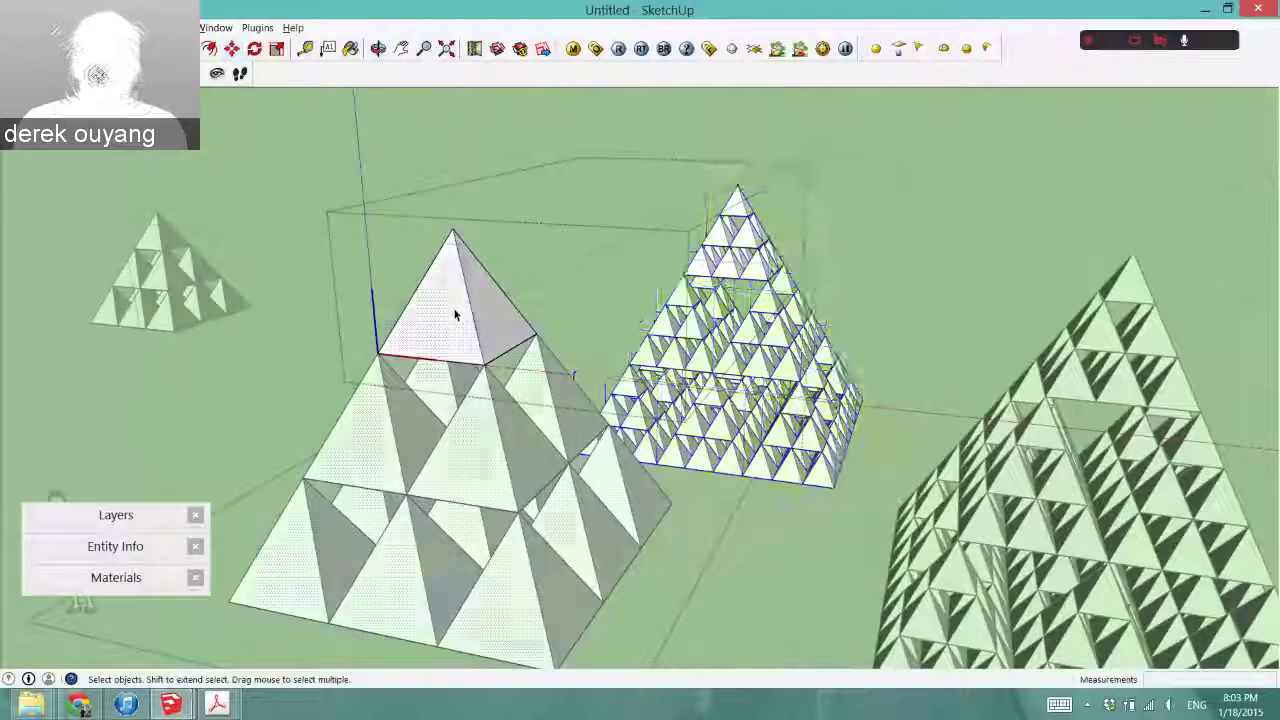
key(Delete)
scroll(575, 332, down, 2)
middle_drag(575, 332, 652, 302)
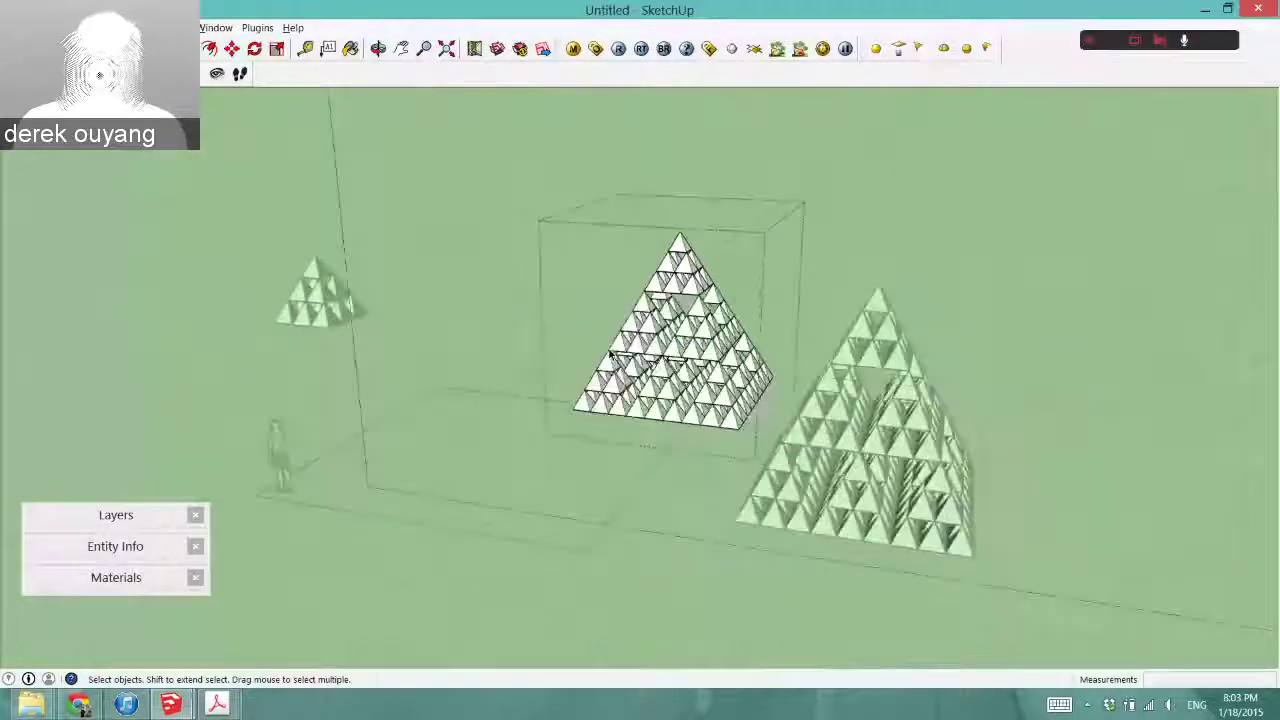
click(520, 350)
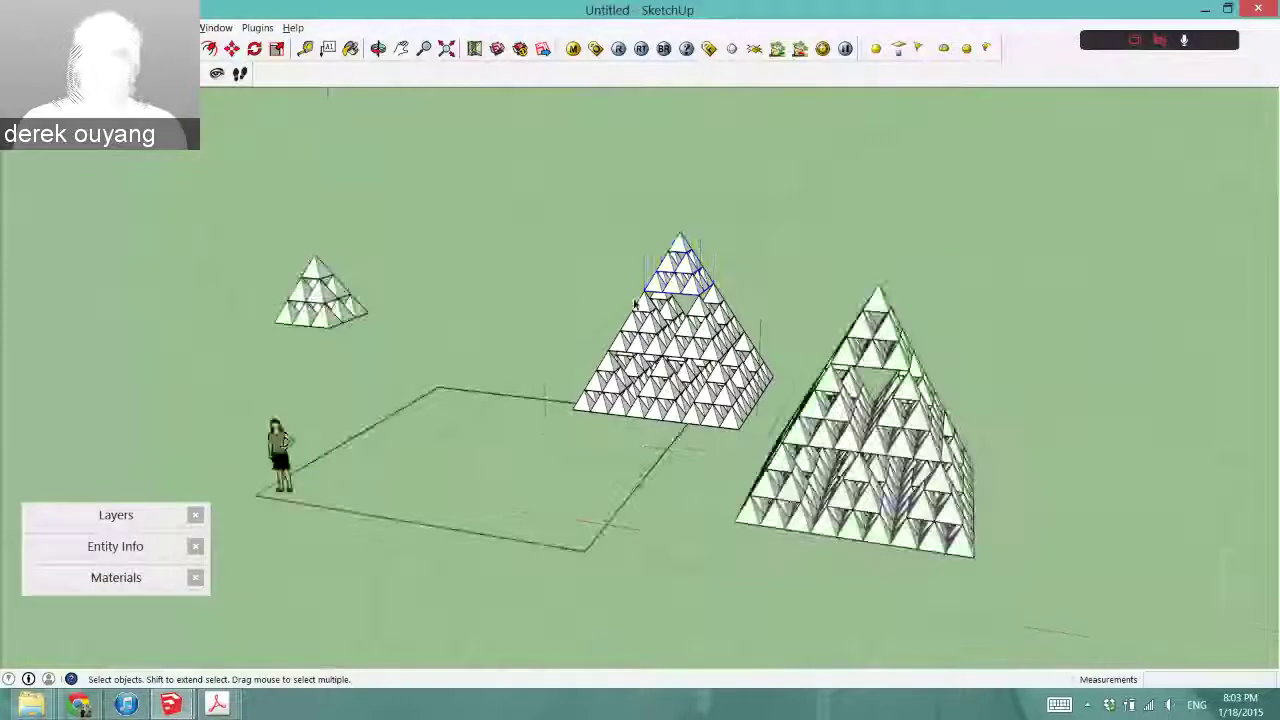
- Select the whole fractal pyramid group and move it about 19' 10" onto the ground rectangle
middle_drag(448, 408, 600, 385)
click(608, 384)
key(m)
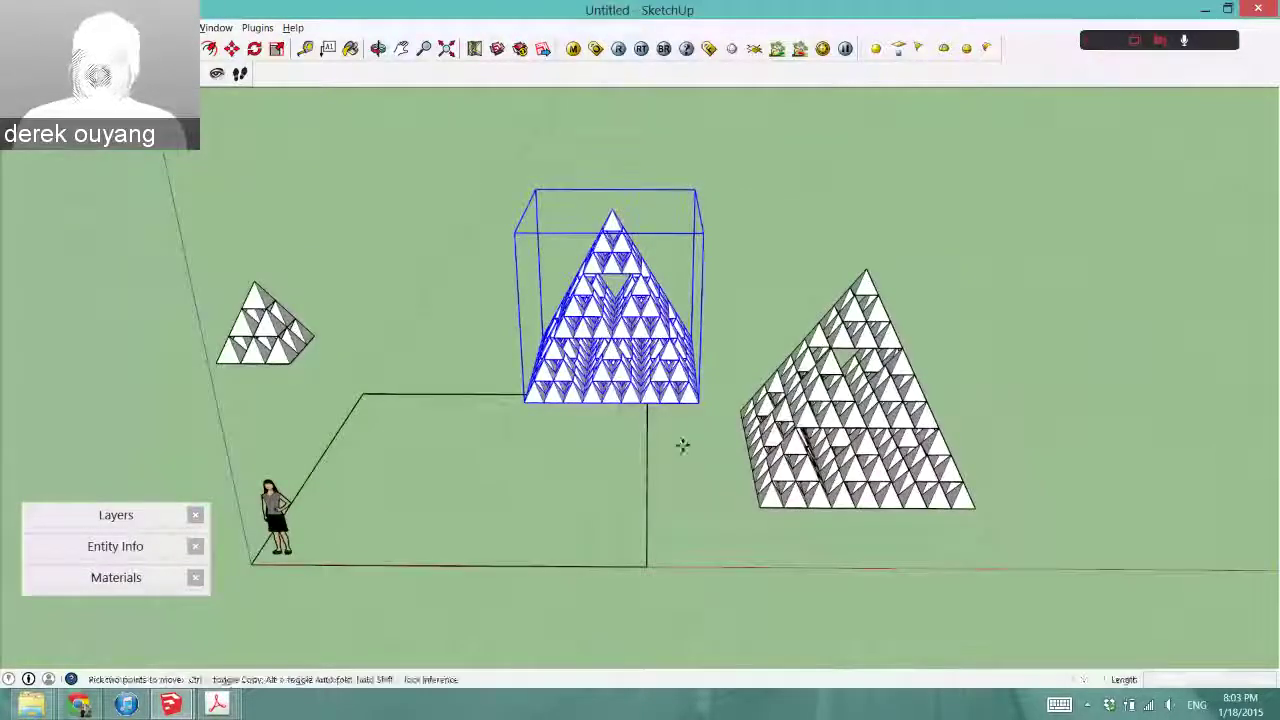
click(713, 425)
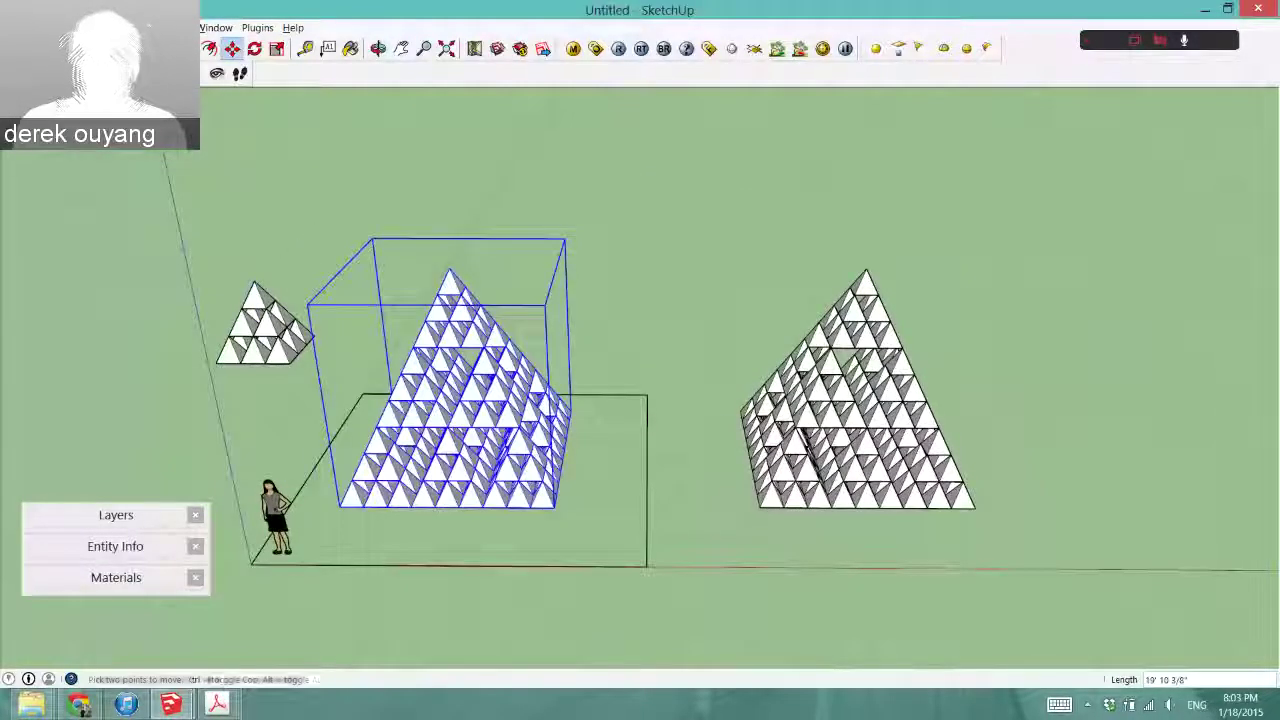
- Delete the leftover small stack group standing beside the fractal pyramid
key(space)
scroll(425, 406, up, 4)
drag(70, 196, 306, 430)
key(Delete)
- Examine the fractal pyramid from several angles and compare its nested stacks with the finished example
scroll(420, 393, down, 3)
scroll(432, 393, up, 4)
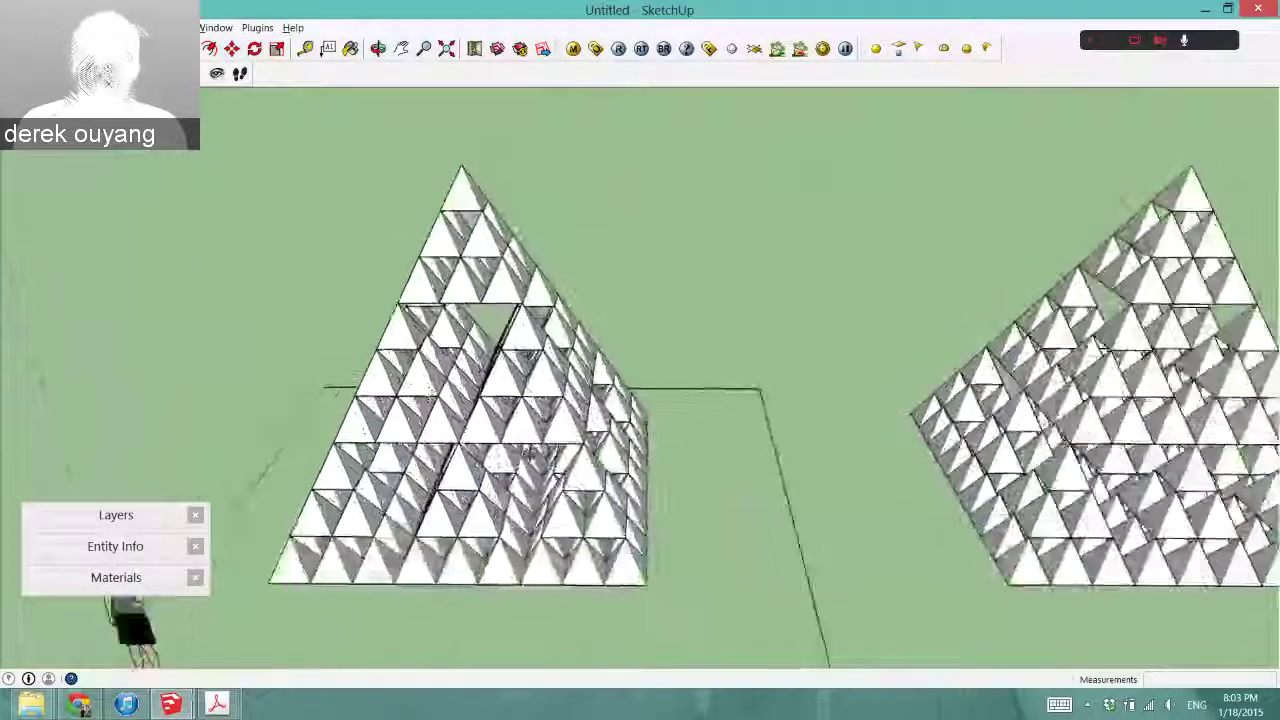
mouse_move(440, 420)
middle_down()
mouse_move(194, 274)
mouse_move(400, 460)
middle_up()
mouse_move(490, 310)
middle_down()
mouse_move(771, 291)
mouse_move(923, 183)
mouse_move(405, 375)
mouse_move(413, 254)
middle_up()
scroll(413, 254, down, 2)
scroll(526, 502, up, 2)
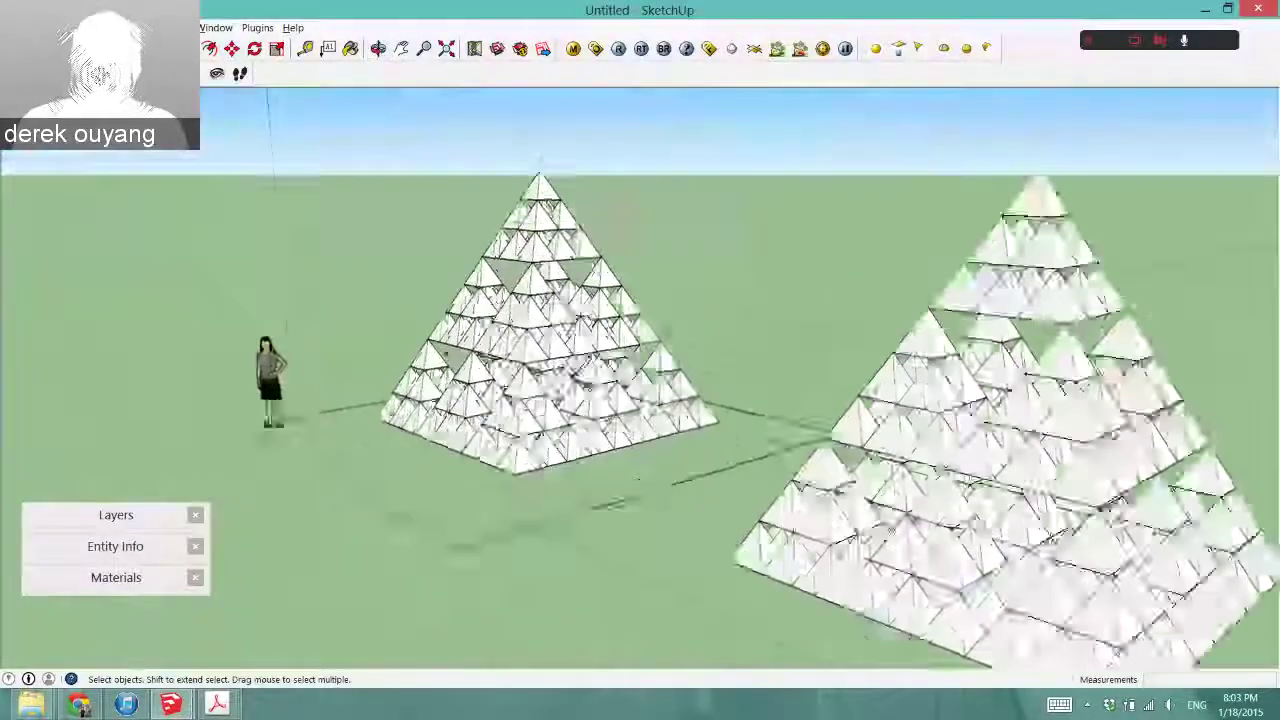
mouse_move(510, 335)
middle_down()
mouse_move(591, 405)
mouse_move(671, 408)
mouse_move(640, 370)
middle_up()
scroll(520, 405, up, 4)
scroll(600, 340, down, 3)
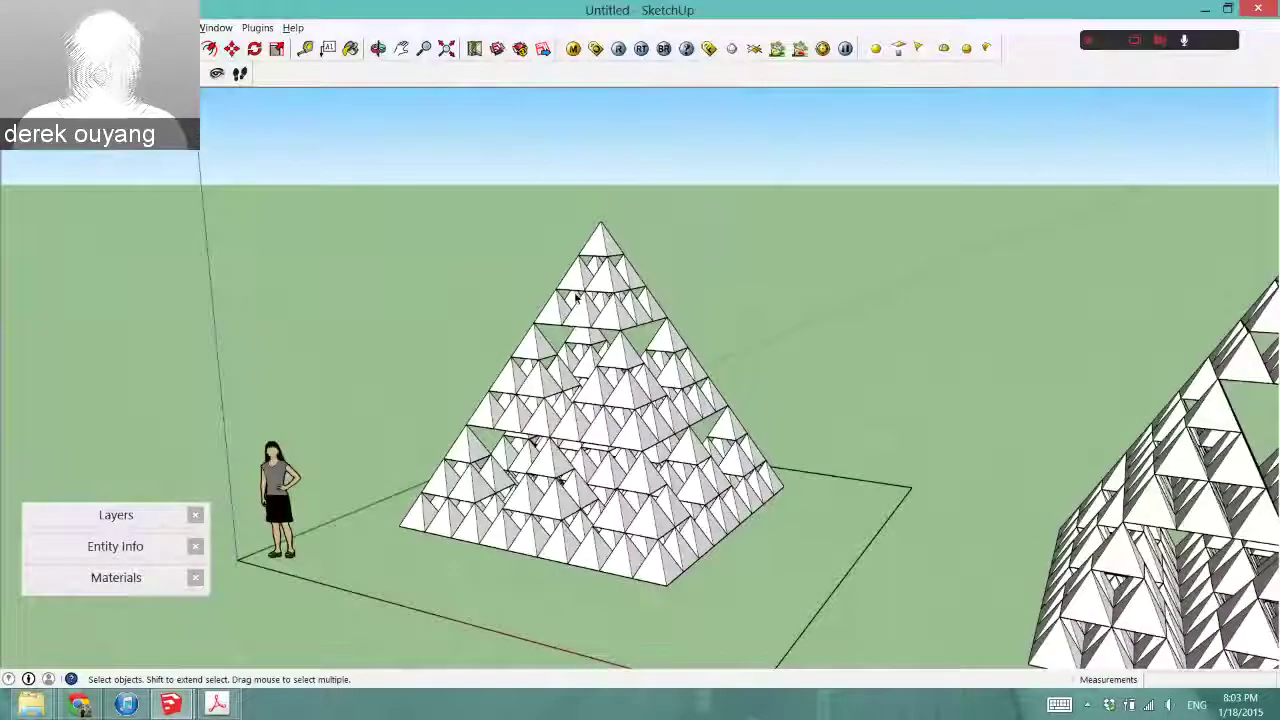
middle_drag(614, 440, 722, 502)
scroll(548, 390, down, 2)
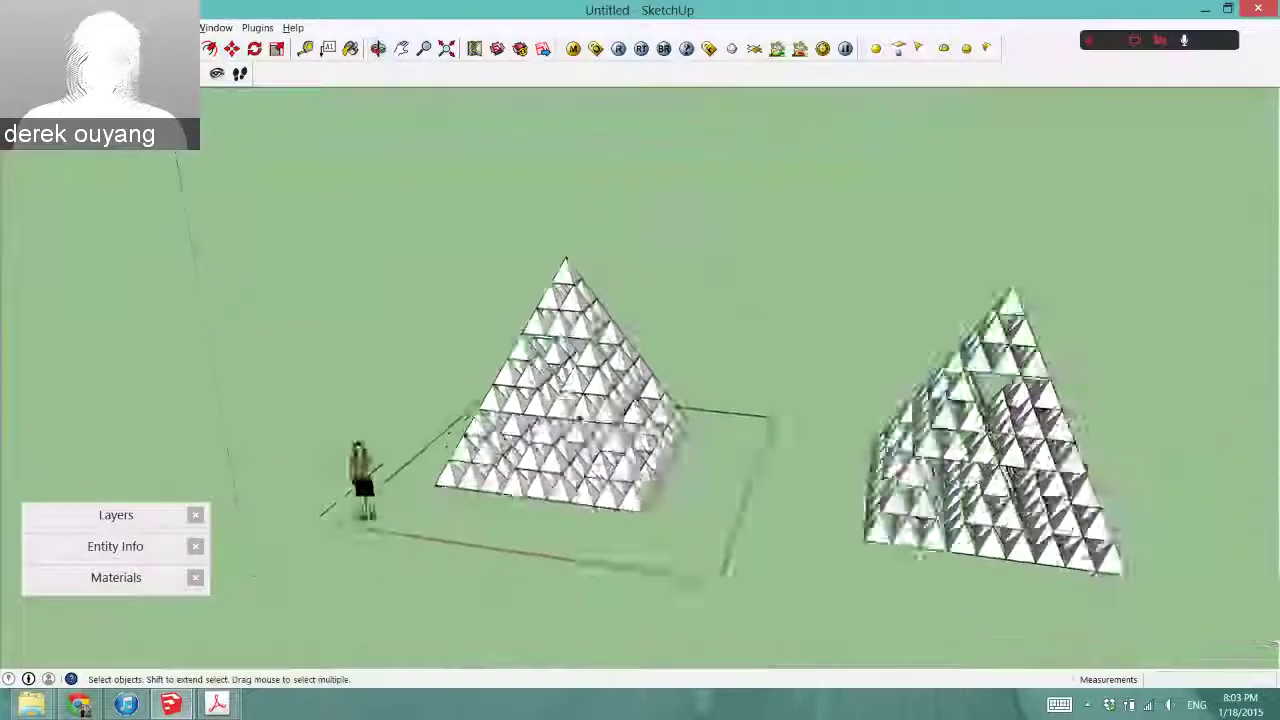
scroll(556, 405, up, 4)
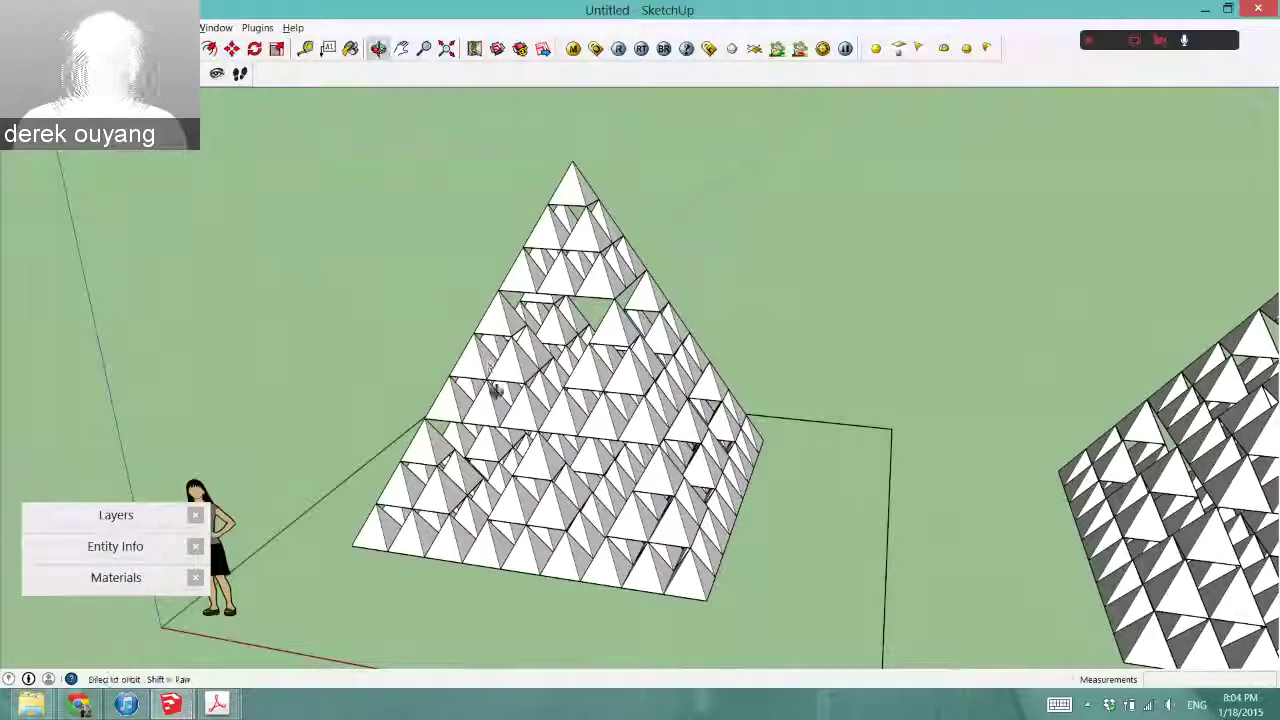
scroll(530, 389, down, 3)
mouse_move(495, 392)
middle_down()
mouse_move(535, 390)
mouse_move(526, 384)
mouse_move(566, 481)
middle_up()
scroll(526, 384, up, 3)
scroll(564, 481, down, 2)
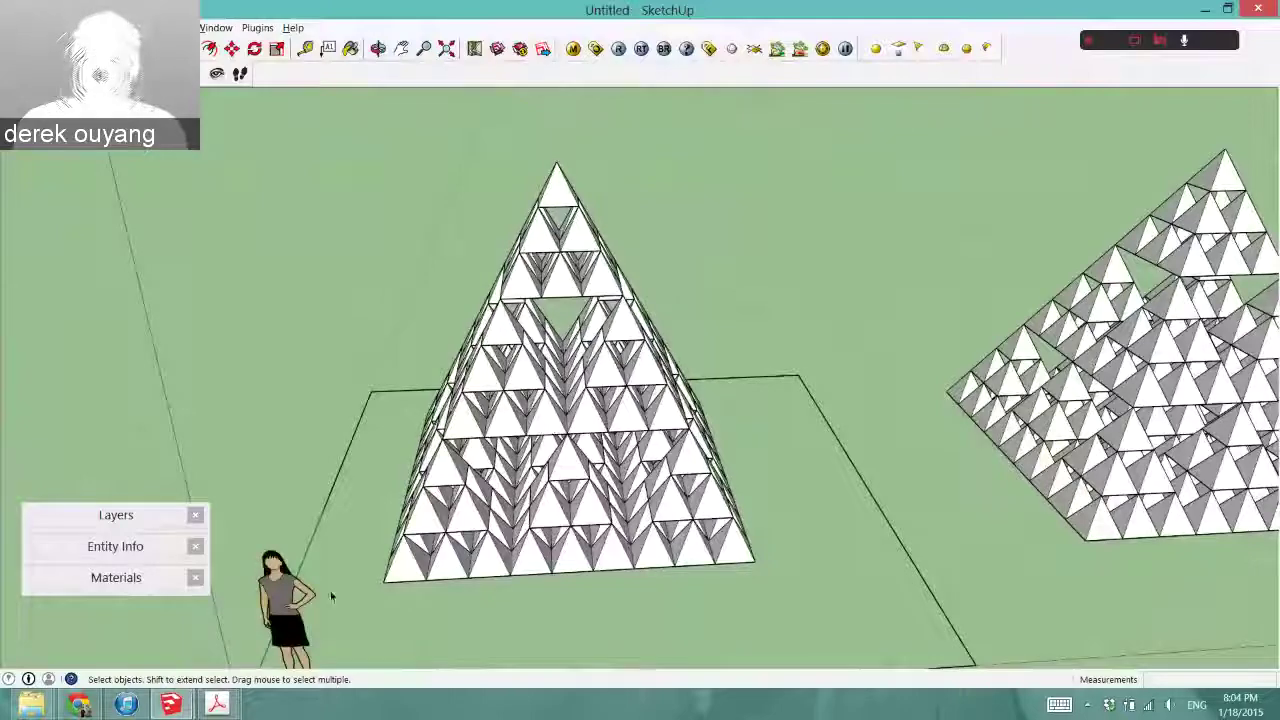